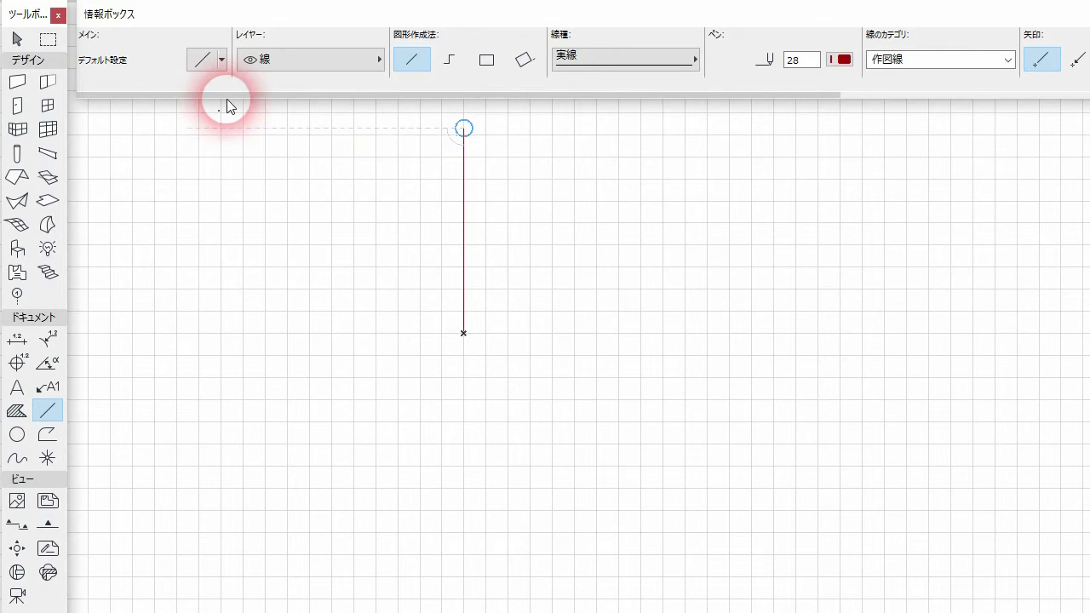
# - Copy the vertical line four times by rotation around its lower endpoint, spreading the copies over a full turn with the 分配-1 option
pyautogui.click(17, 39)
pyautogui.click(467, 252)
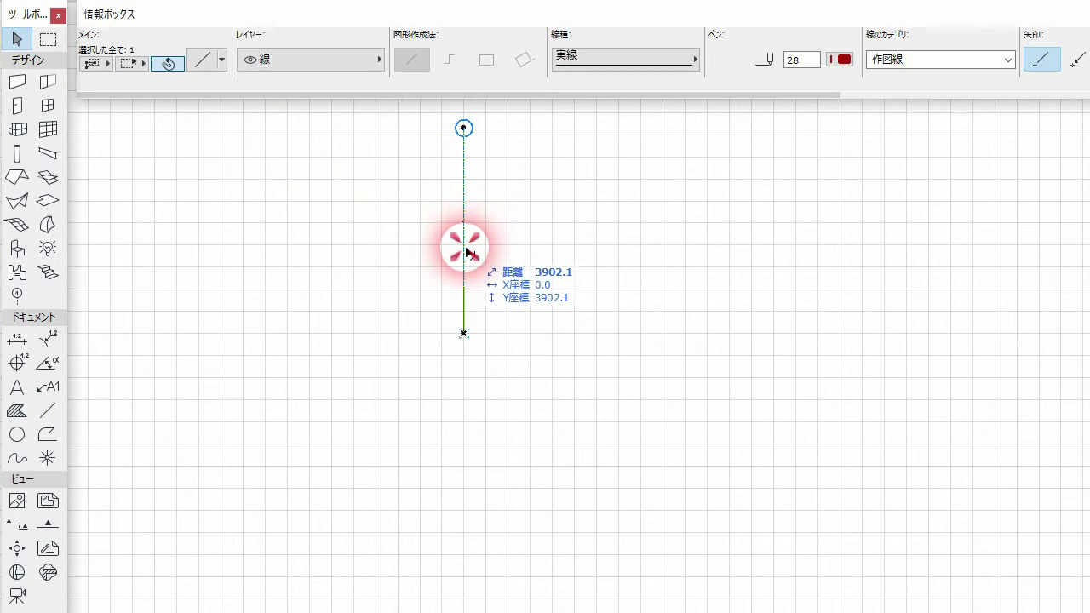
pyautogui.hotkey('ctrl', 'u')
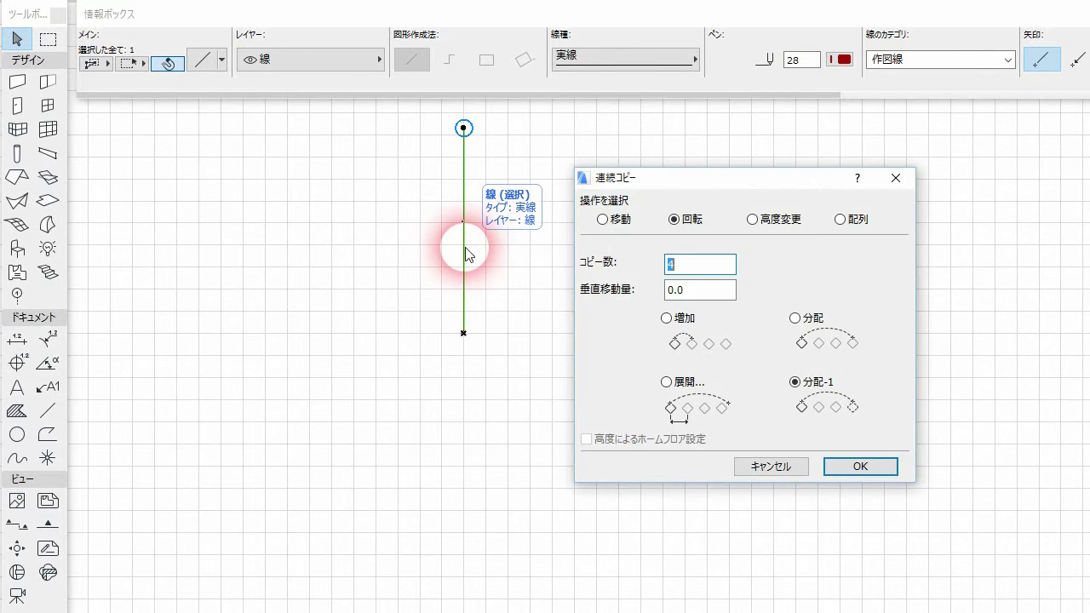
pyautogui.click(703, 264)
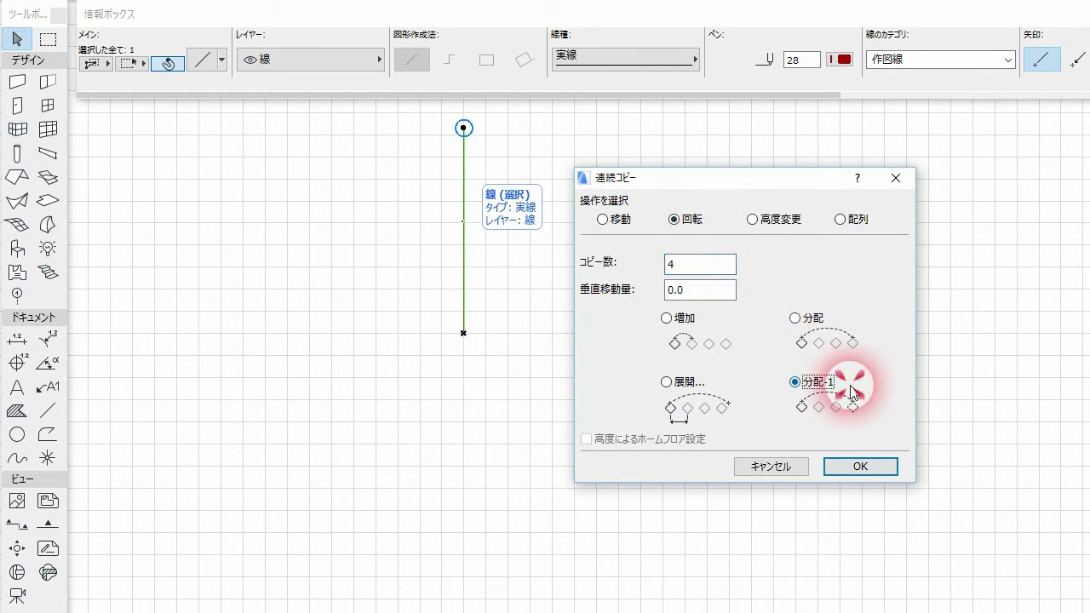
pyautogui.click(860, 466)
pyautogui.click(467, 335)
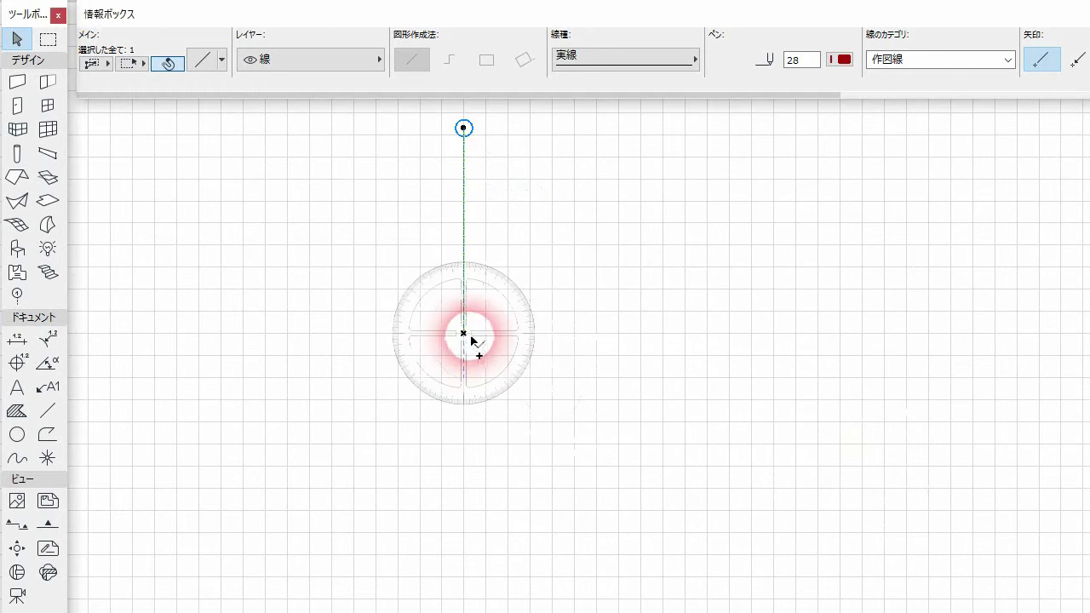
pyautogui.click(584, 332)
pyautogui.click(584, 337)
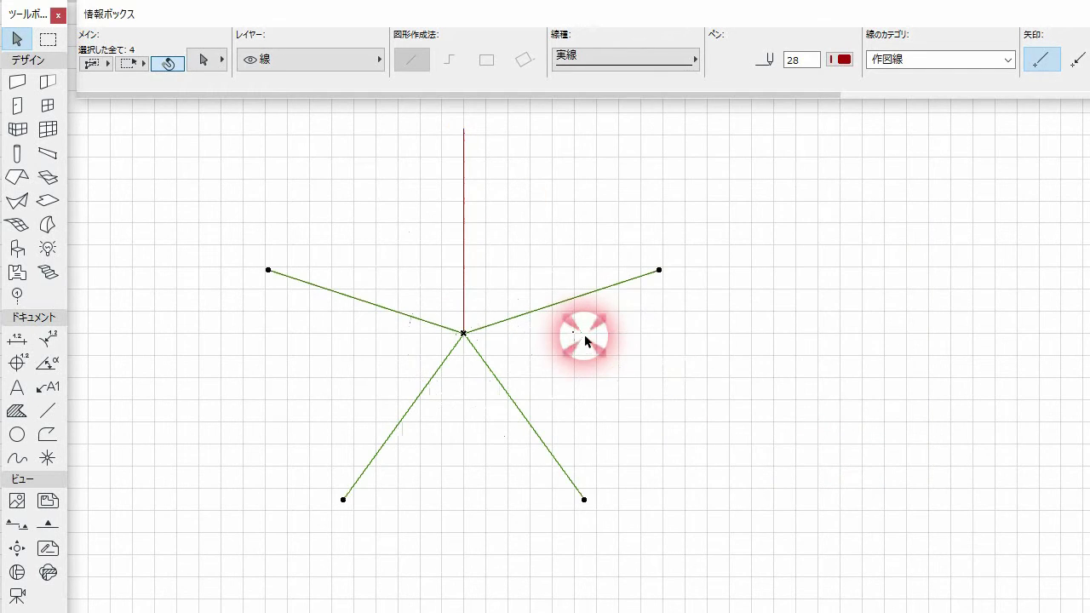
pyautogui.click(678, 397)
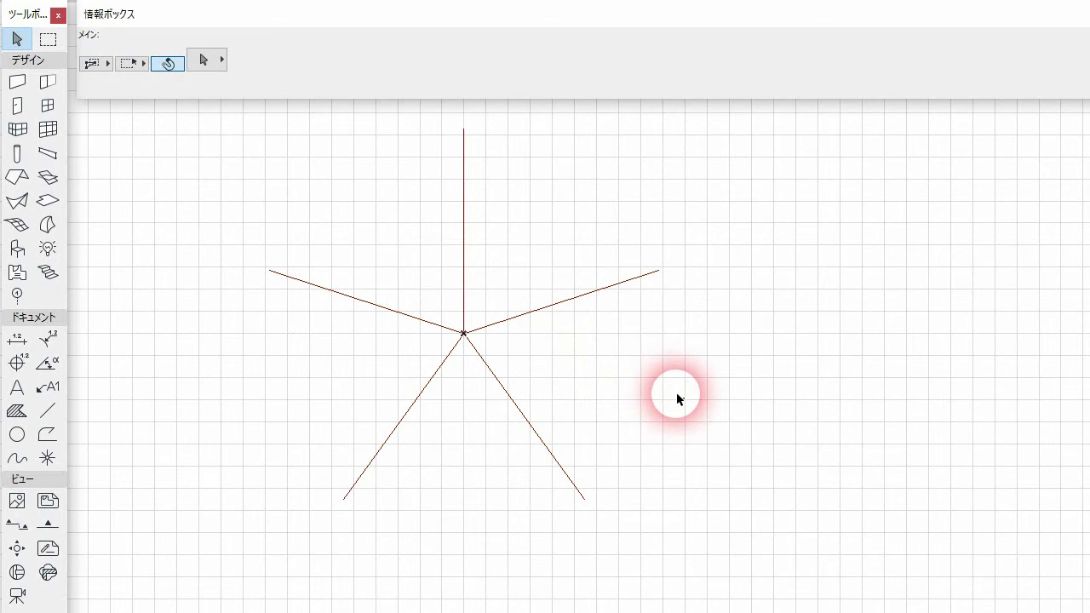
# - Draw a horizontal line below the centre point, crossing both lower radial lines
pyautogui.press('w')
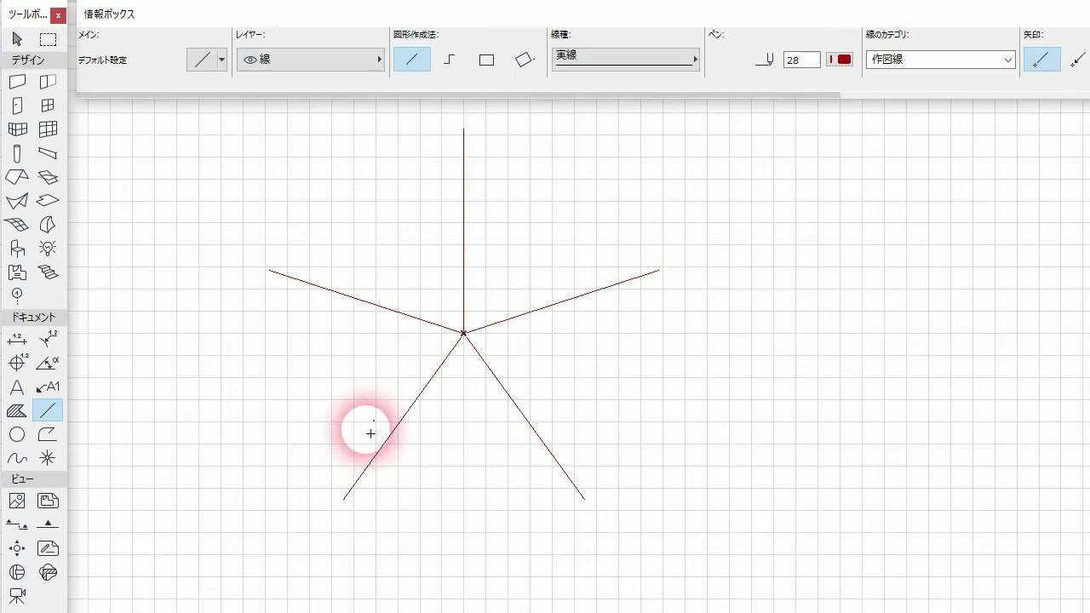
pyautogui.press('Escape')
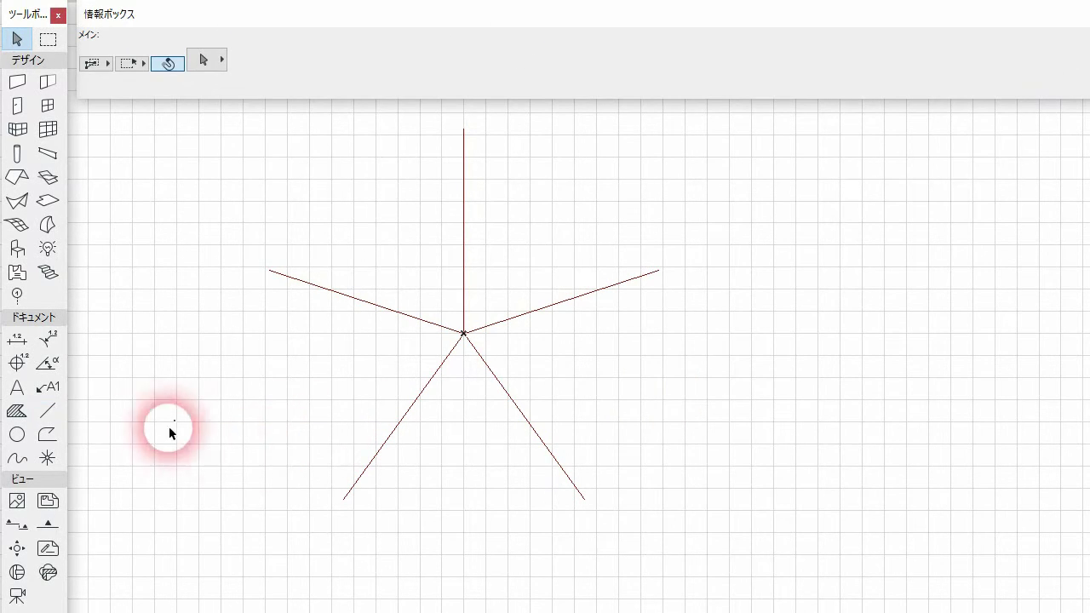
pyautogui.click(49, 411)
pyautogui.click(418, 394)
pyautogui.click(397, 400)
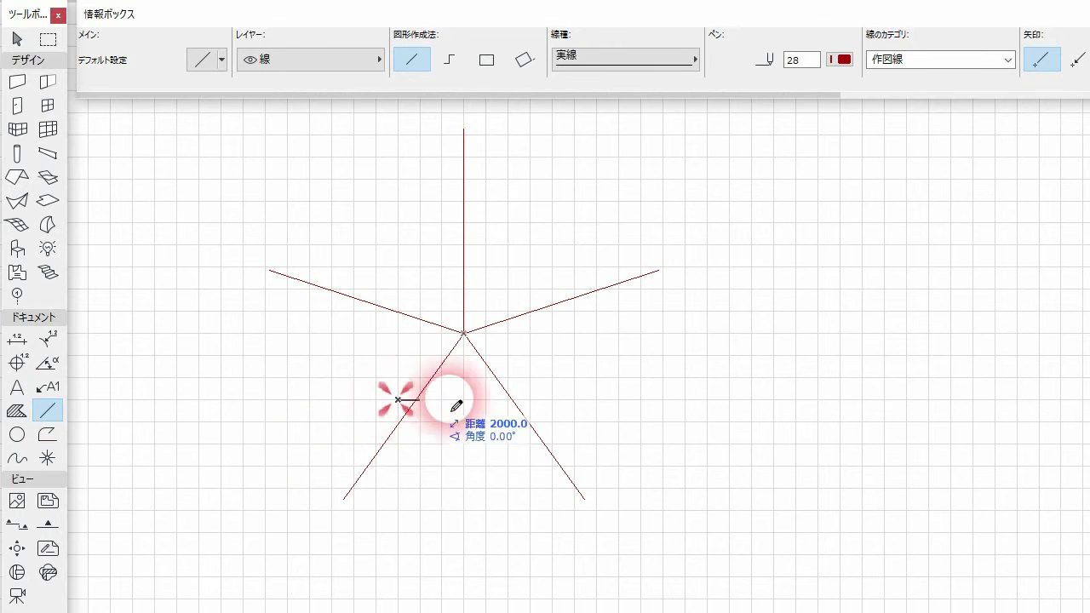
pyautogui.click(532, 400)
pyautogui.press('Escape')
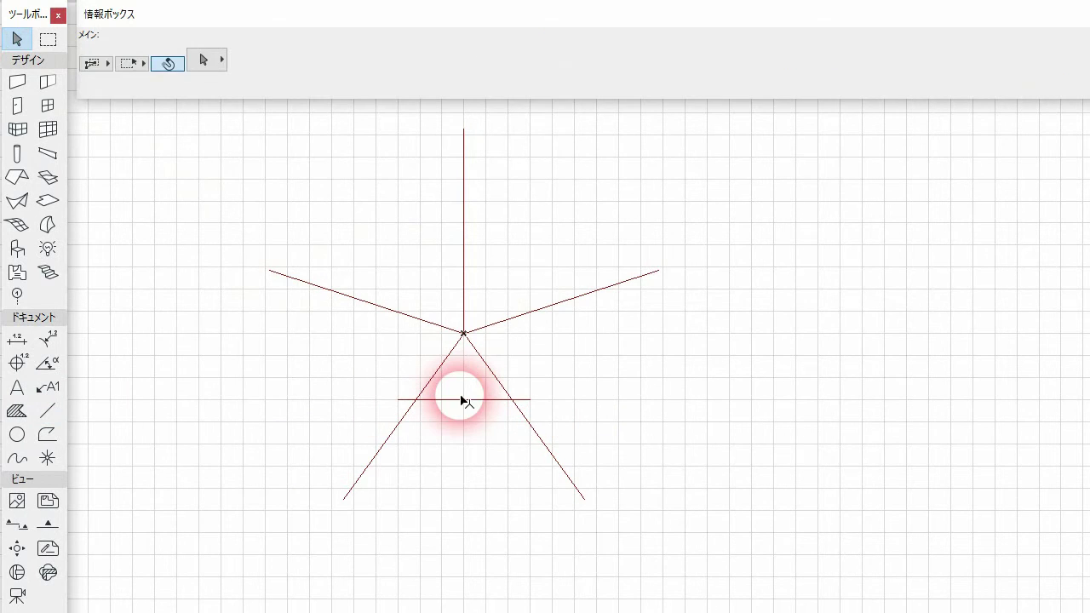
# - Rotate-copy the horizontal line four times with 分配-1 around a point directly below its middle, and group the five lines
pyautogui.click(460, 399)
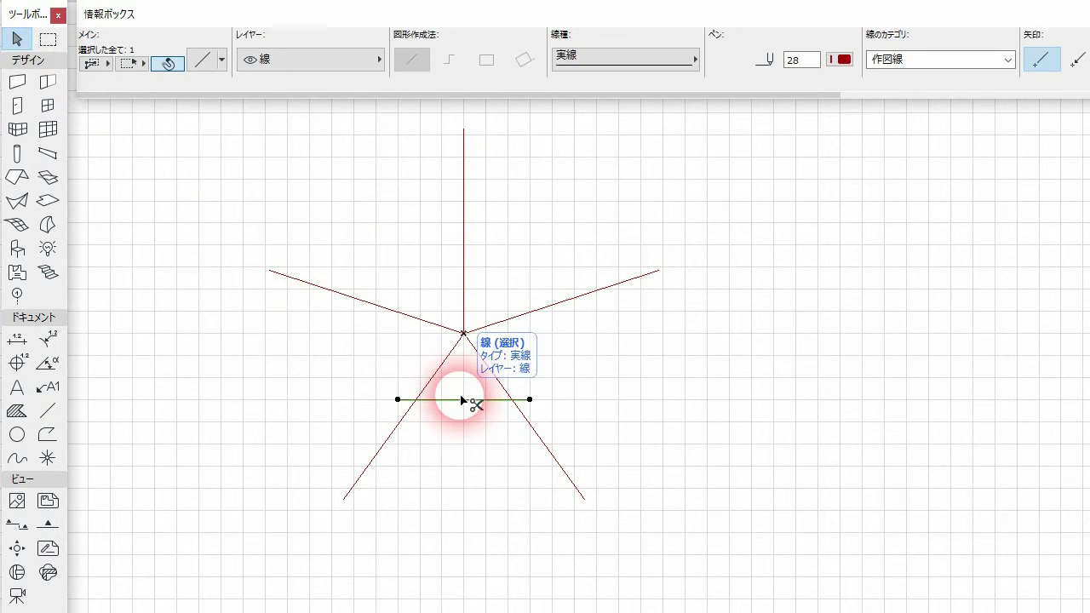
pyautogui.hotkey('ctrl', 'u')
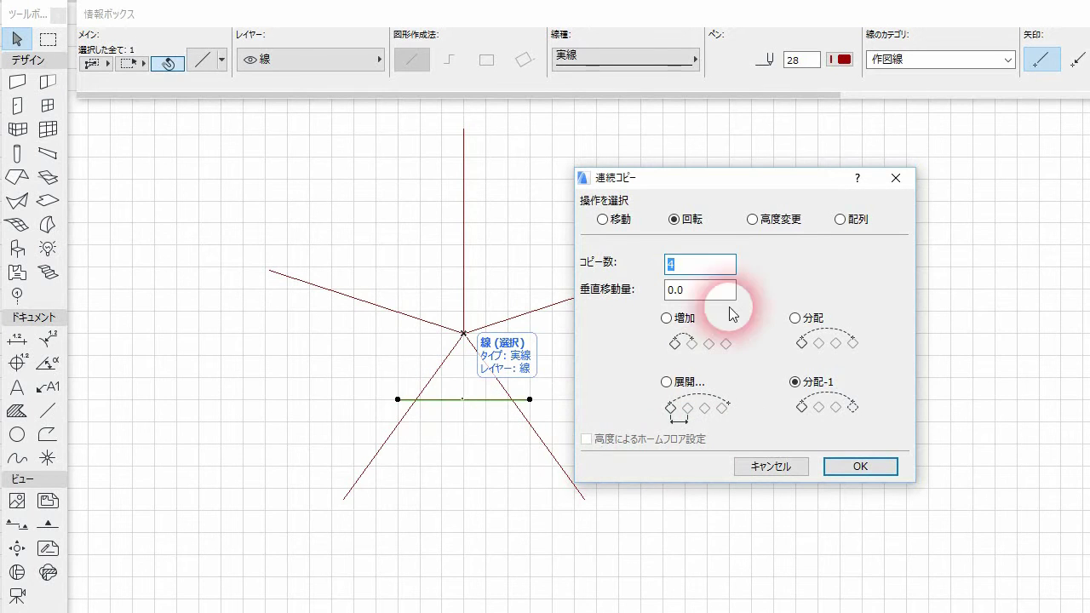
pyautogui.click(851, 465)
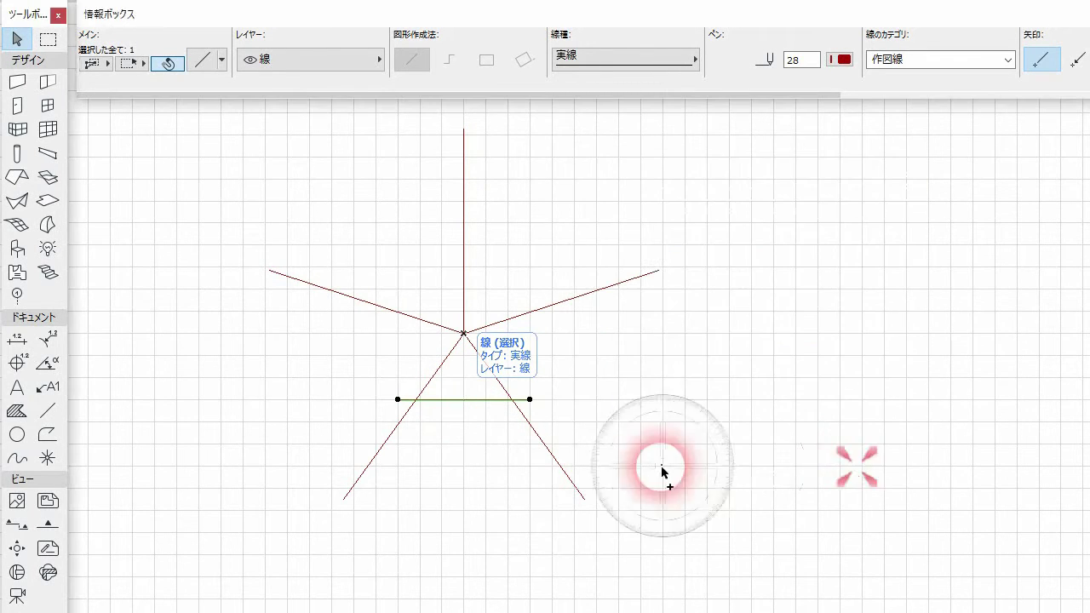
pyautogui.click(467, 465)
pyautogui.click(616, 466)
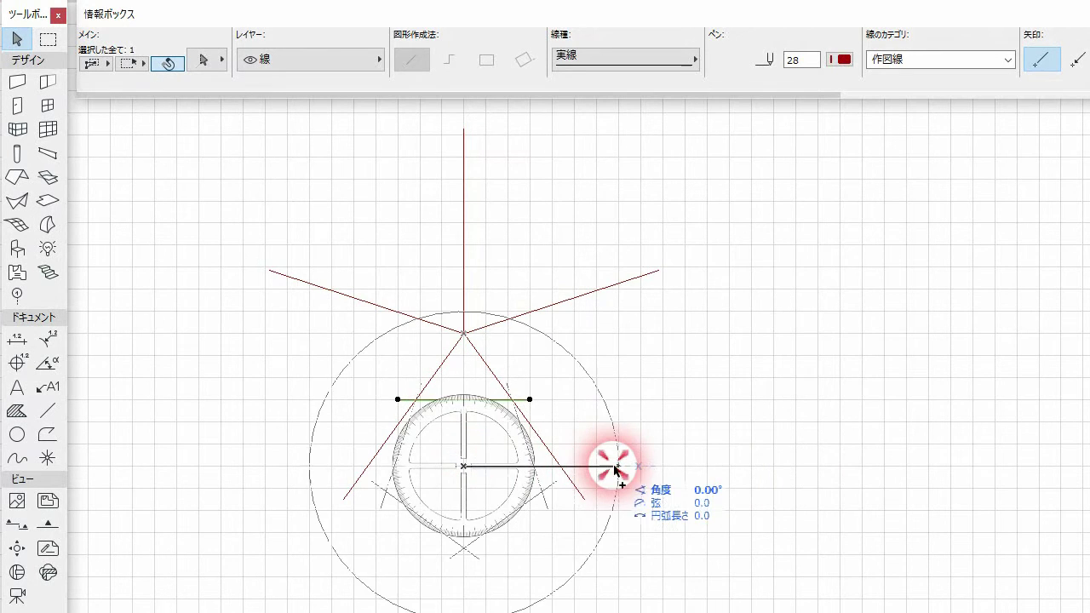
pyautogui.click(615, 468)
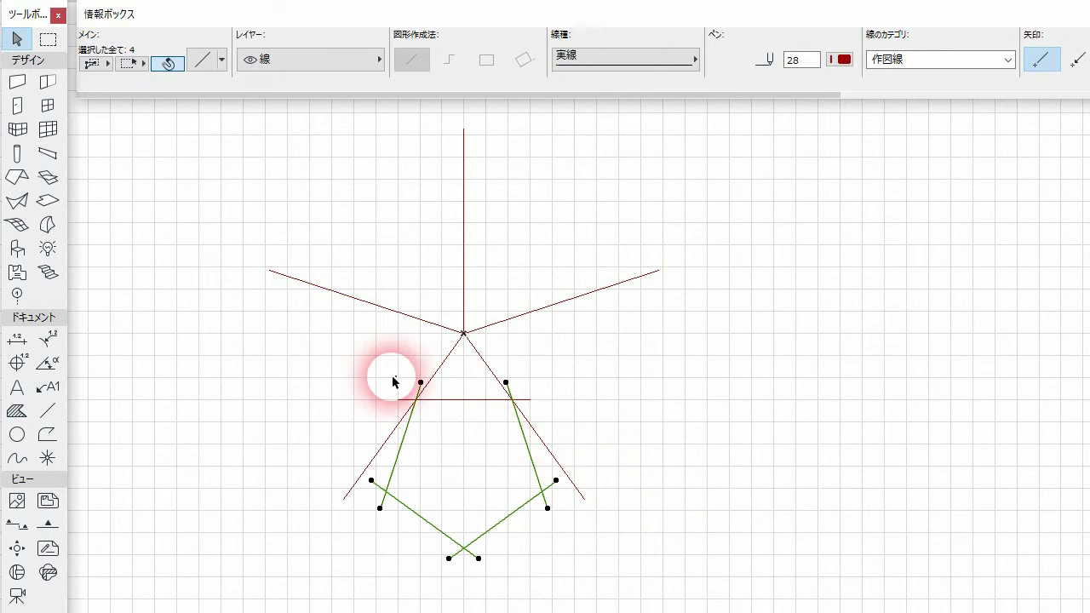
pyautogui.keyDown('shift'); pyautogui.click(468, 399); pyautogui.keyUp('shift')
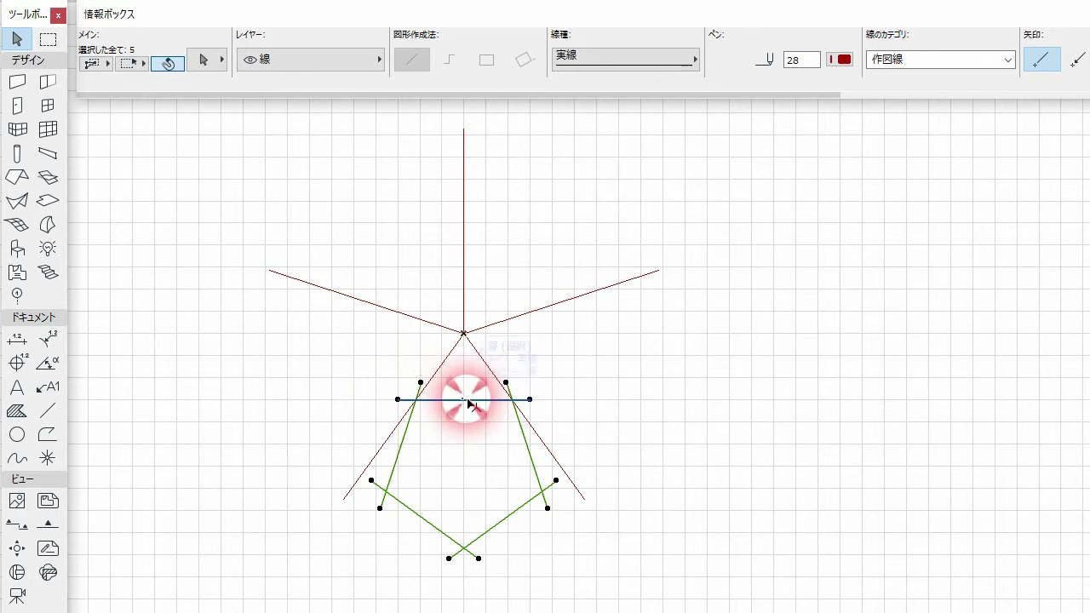
pyautogui.click(296, 360)
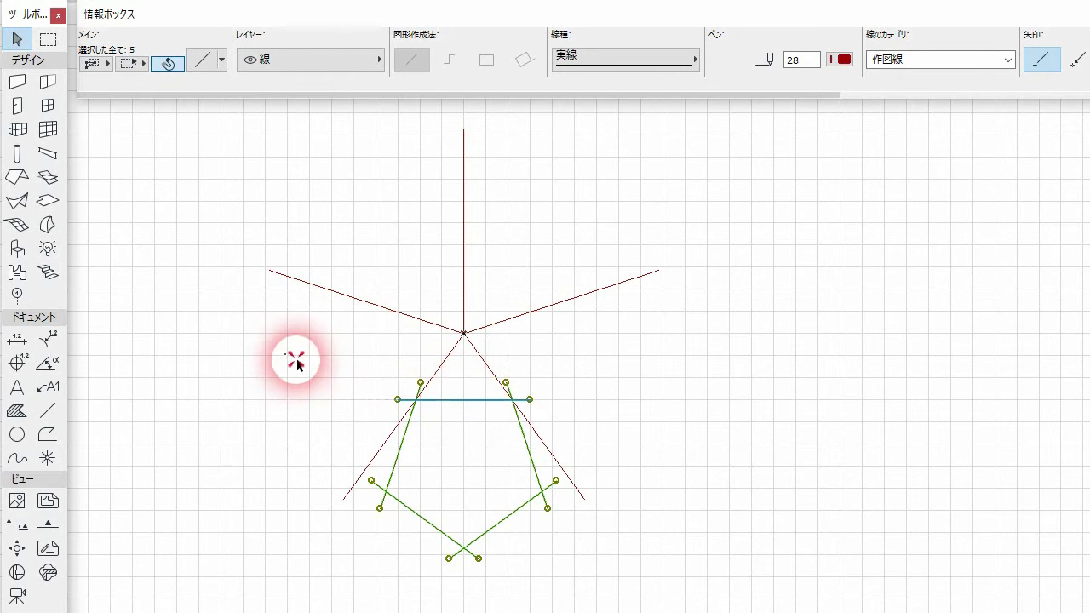
# - Create a polygonal morph face from the pentagon enclosed by the five lines, using the Magic Wand
pyautogui.click(48, 224)
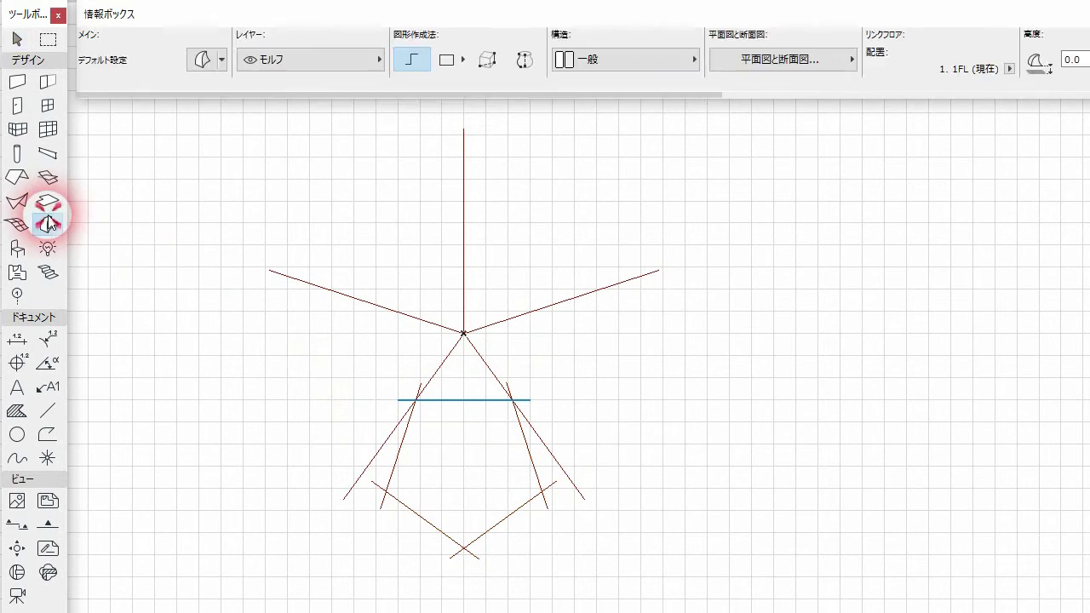
pyautogui.click(446, 60)
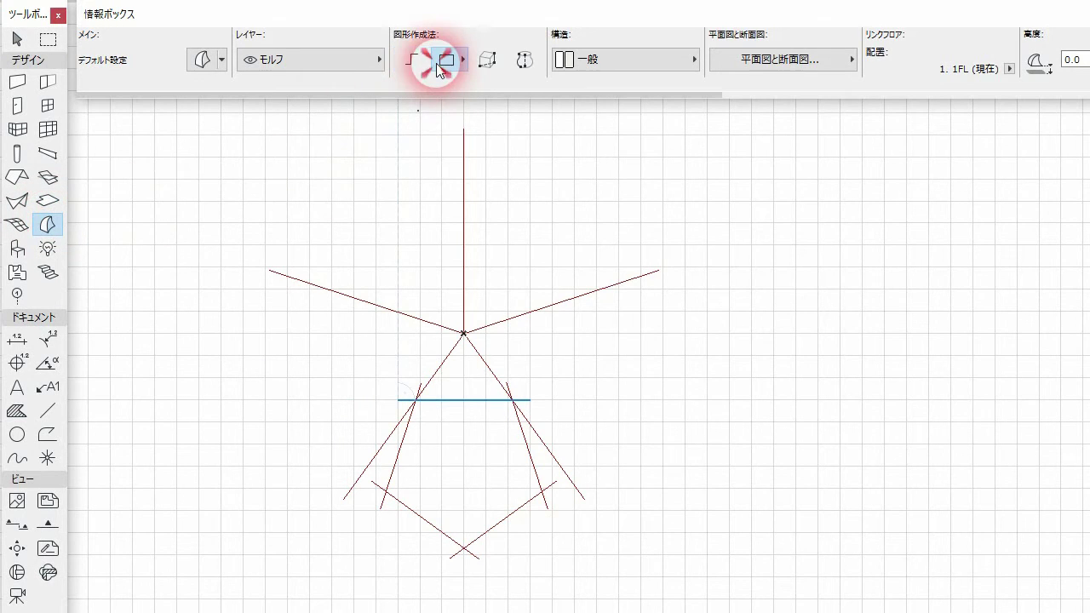
pyautogui.press('space')
pyautogui.click(449, 473)
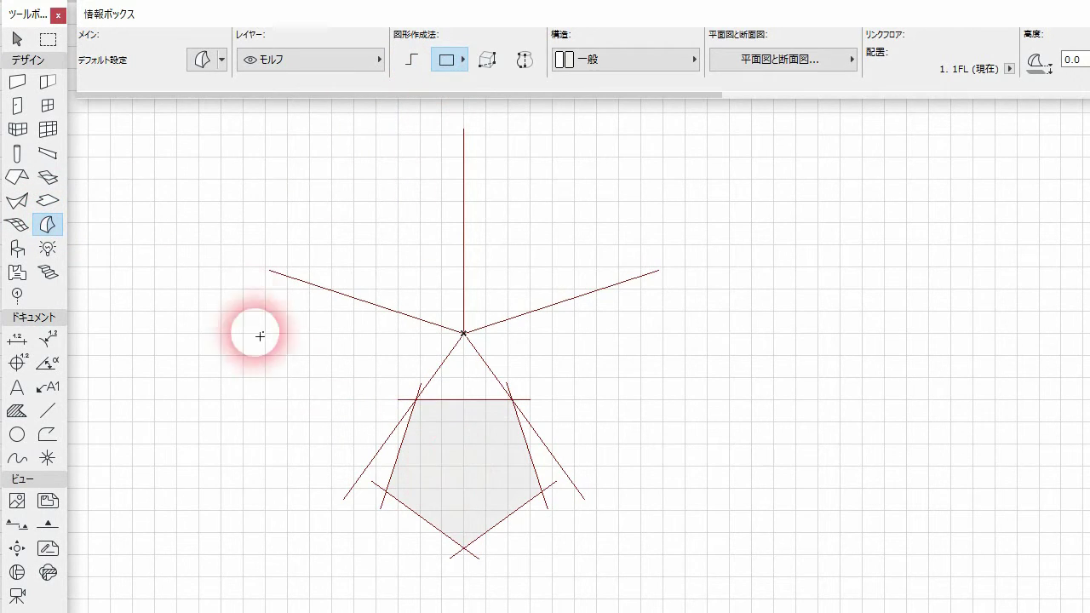
# - Delete the grouped construction lines around the pentagon morph
pyautogui.press('w')
pyautogui.click(556, 488)
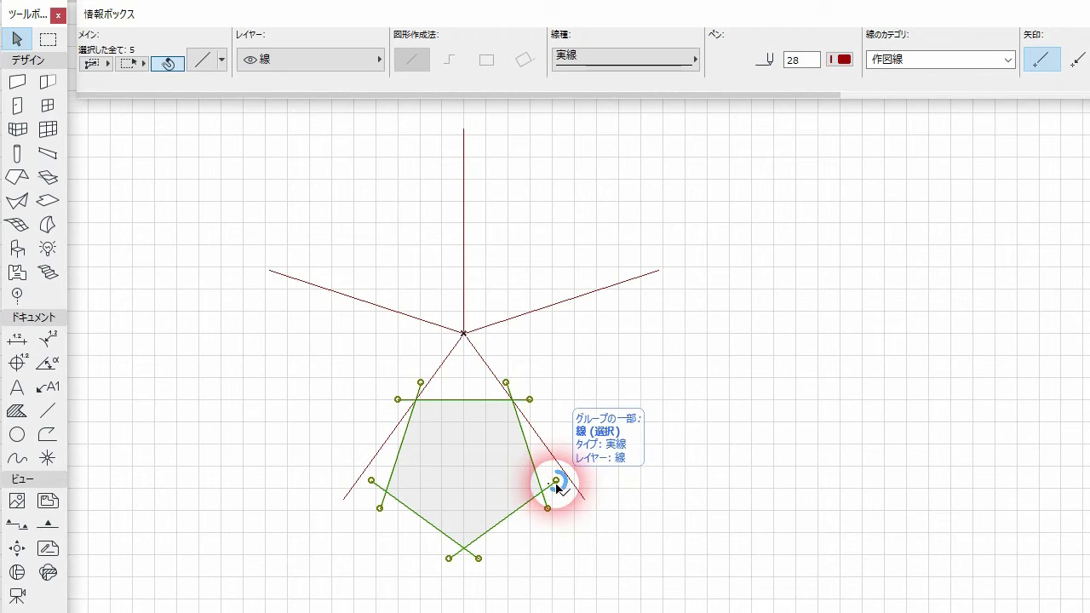
pyautogui.press('Delete')
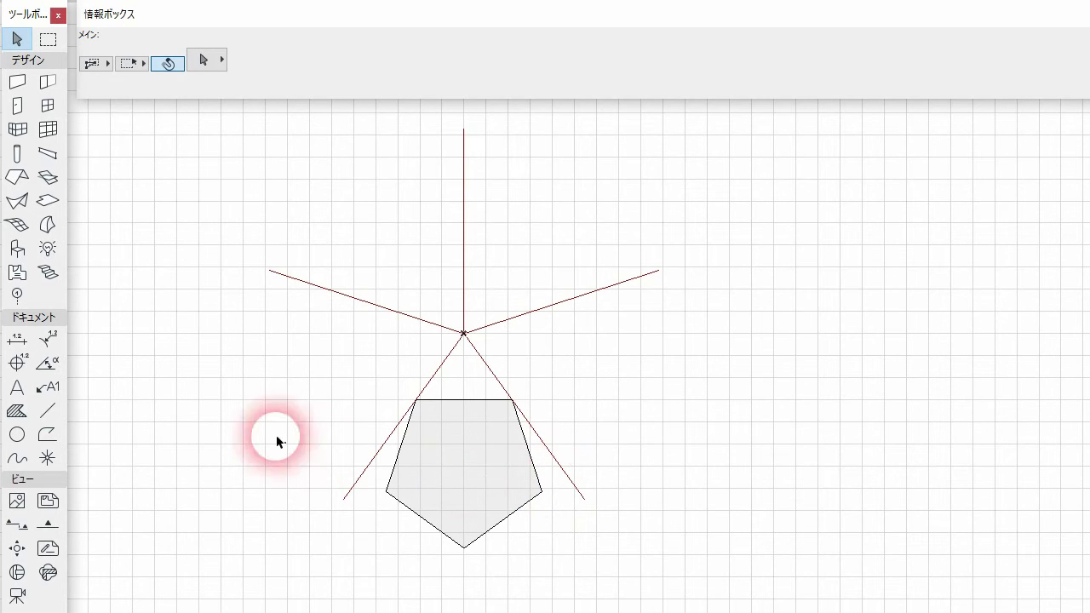
# - Place section S1 along a vertical line from the pentagon's upper-left corner to below the shape, looking left
pyautogui.click(15, 531)
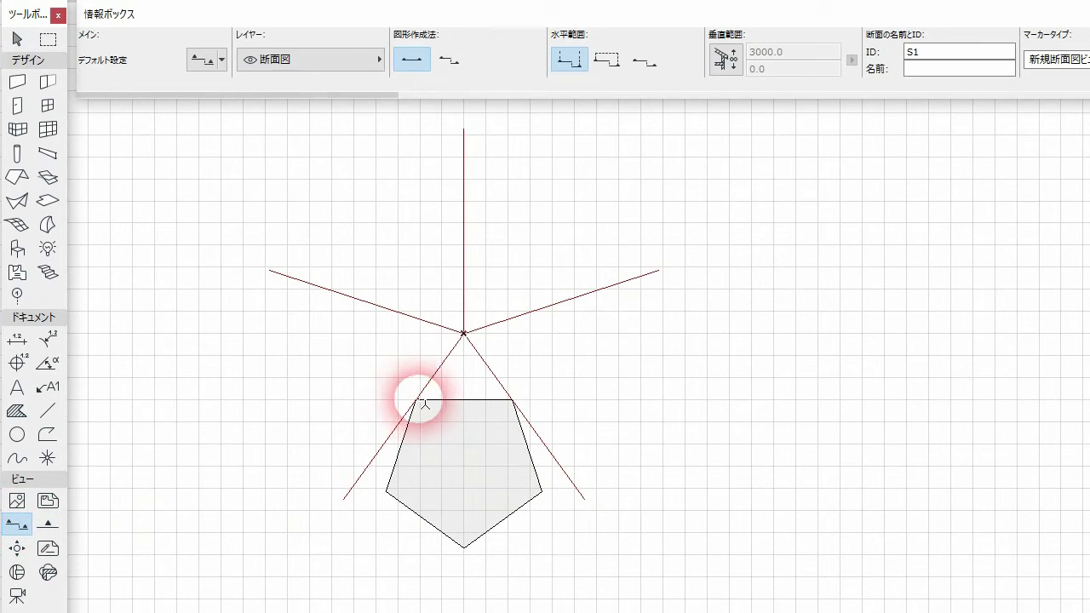
pyautogui.scroll(5, 415, 407)
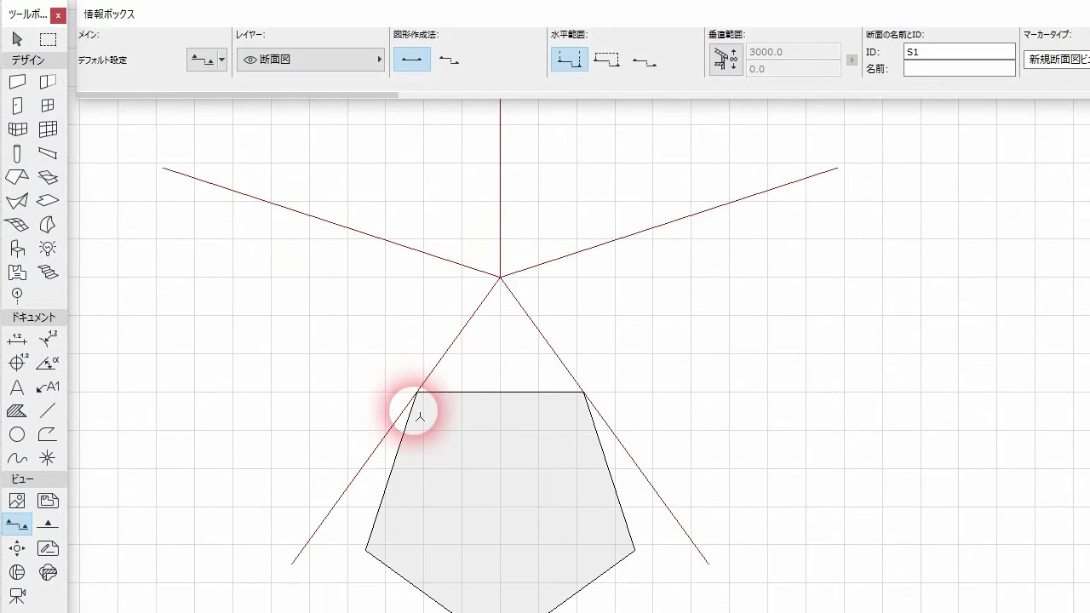
pyautogui.moveTo(417, 414); pyautogui.dragTo(457, 254, button='middle')
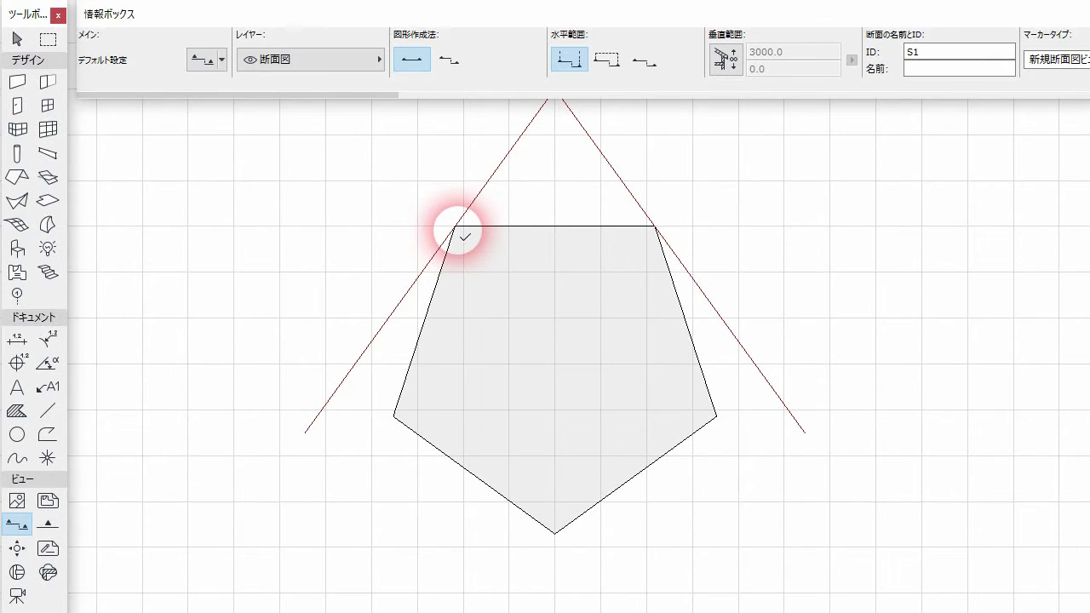
pyautogui.moveTo(455, 228); pyautogui.dragTo(444, 573)
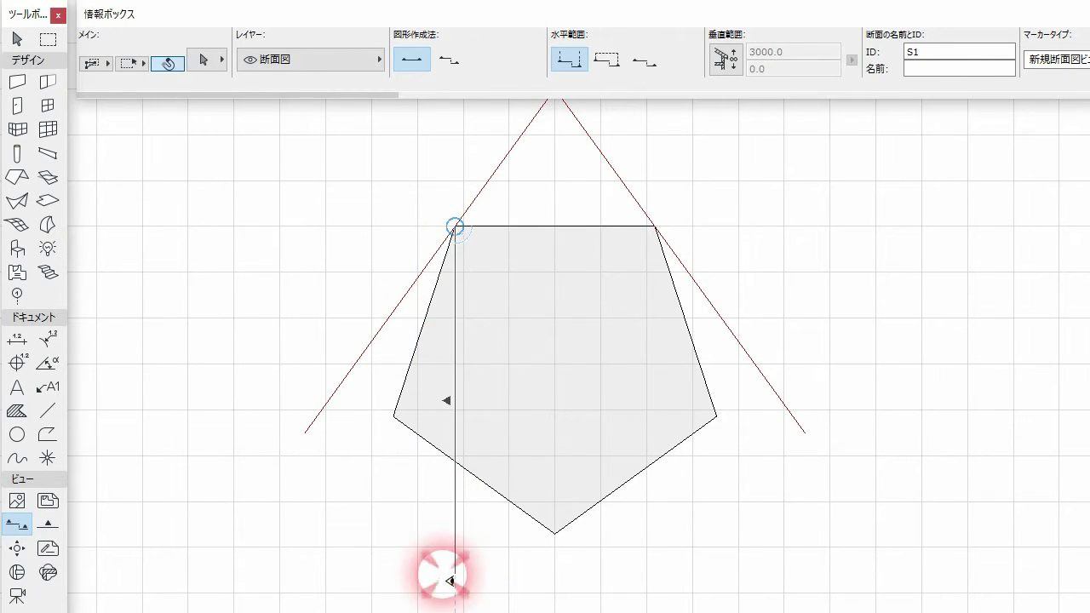
pyautogui.click(317, 504)
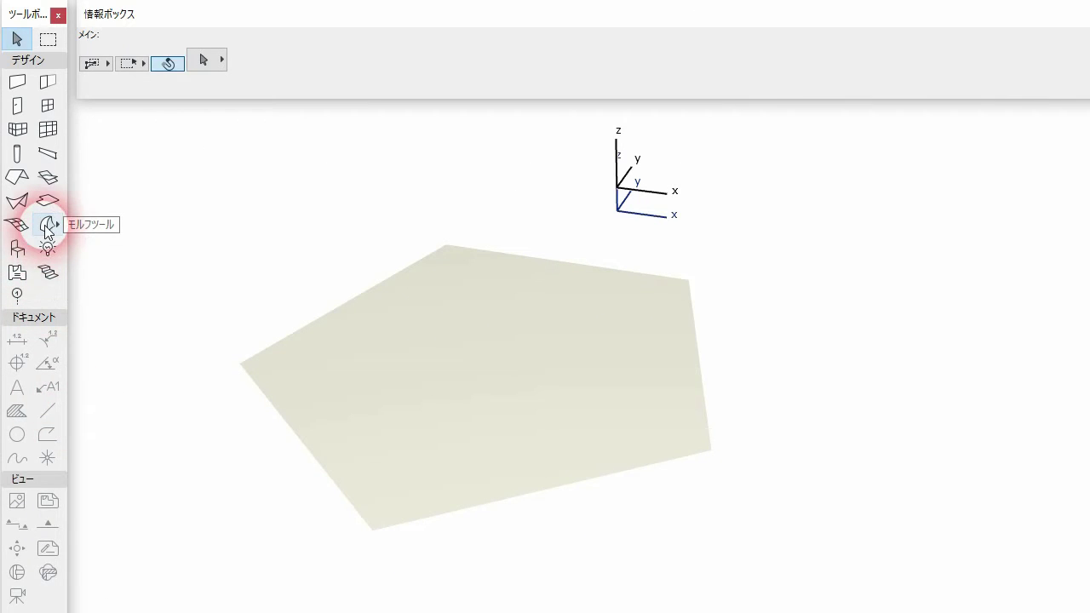
# - Draw a vertical polyline morph upward from the pentagon's leftmost corner in the 3D view
pyautogui.click(47, 226)
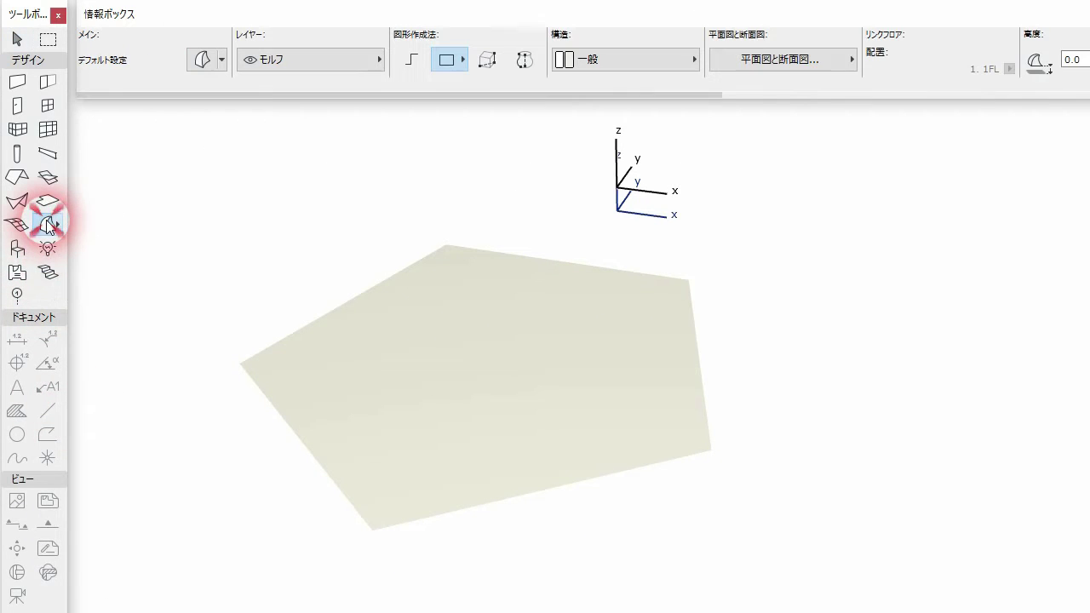
pyautogui.click(402, 60)
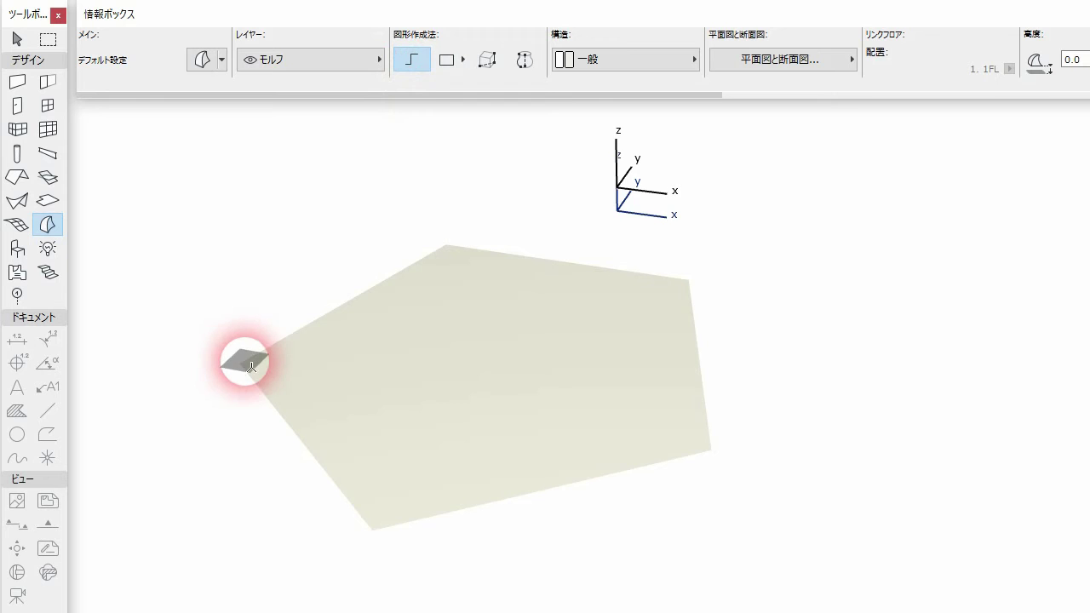
pyautogui.click(243, 366)
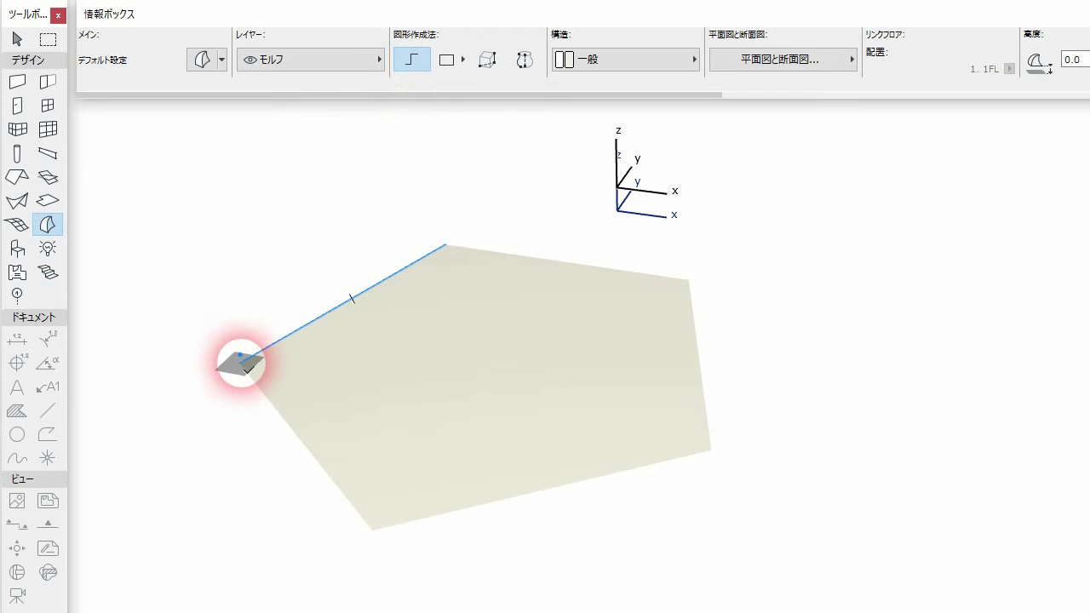
pyautogui.click(241, 363)
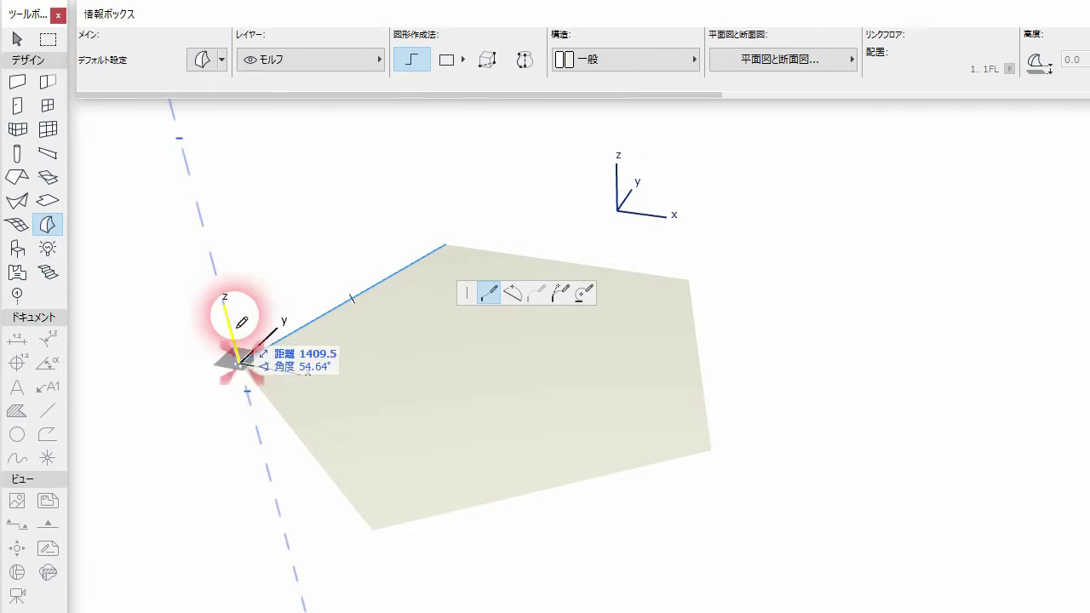
pyautogui.click(237, 171)
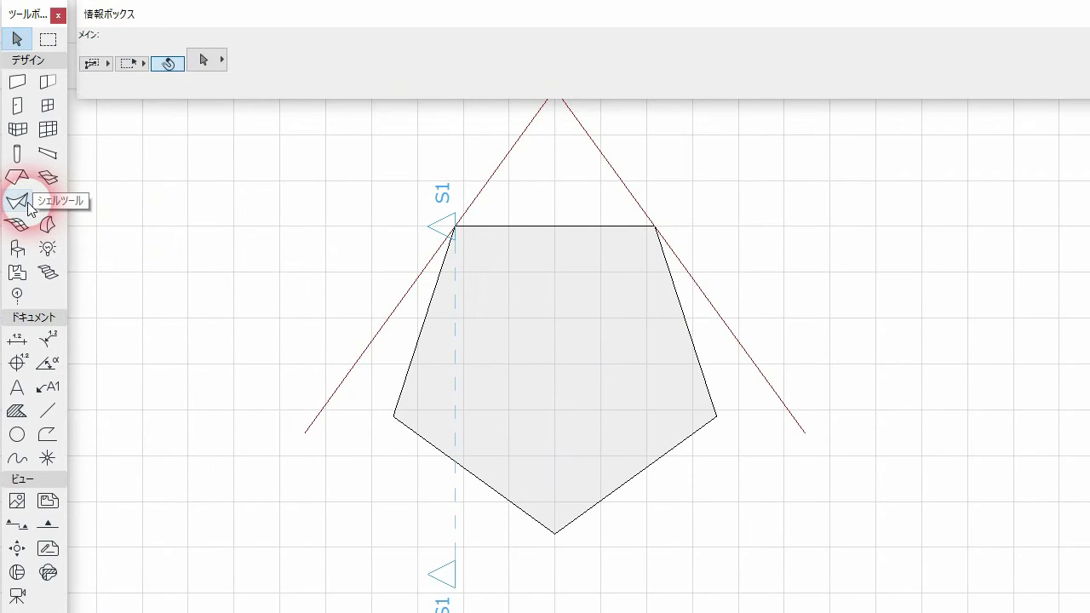
# - Configure the shell defaults with a thickness of 0 and the building material ガラス-青
pyautogui.doubleClick(27, 205)
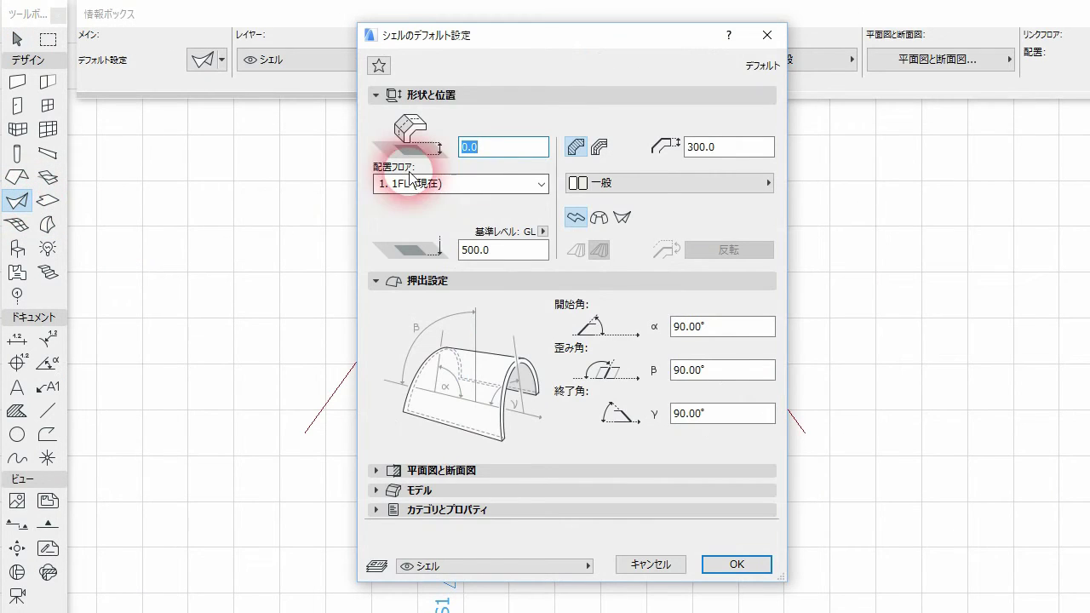
pyautogui.doubleClick(704, 146)
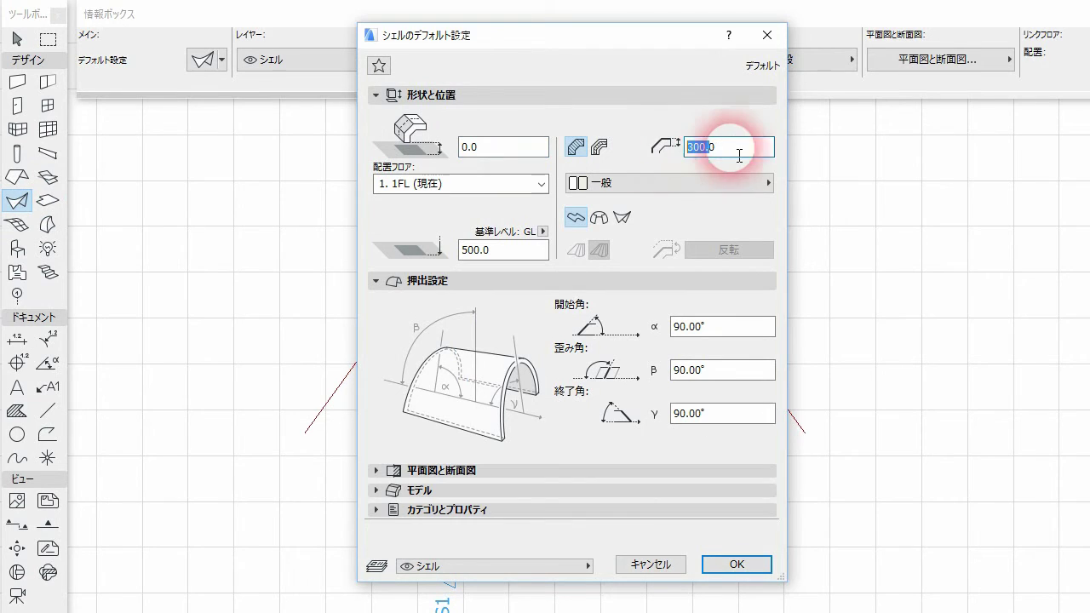
pyautogui.moveTo(756, 153); pyautogui.dragTo(666, 154)
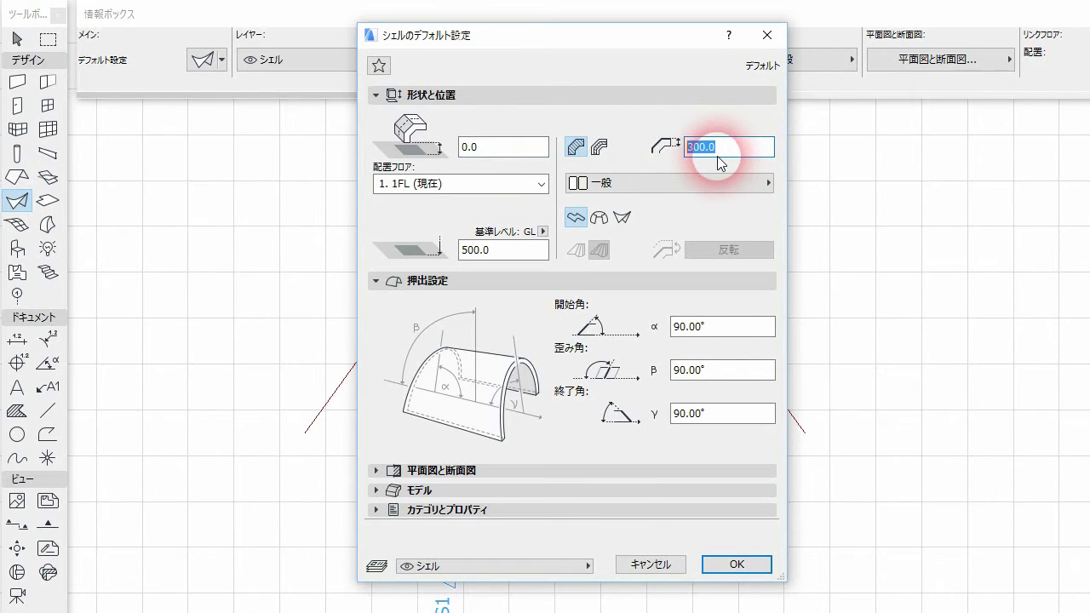
pyautogui.write('0')
pyautogui.click(724, 182)
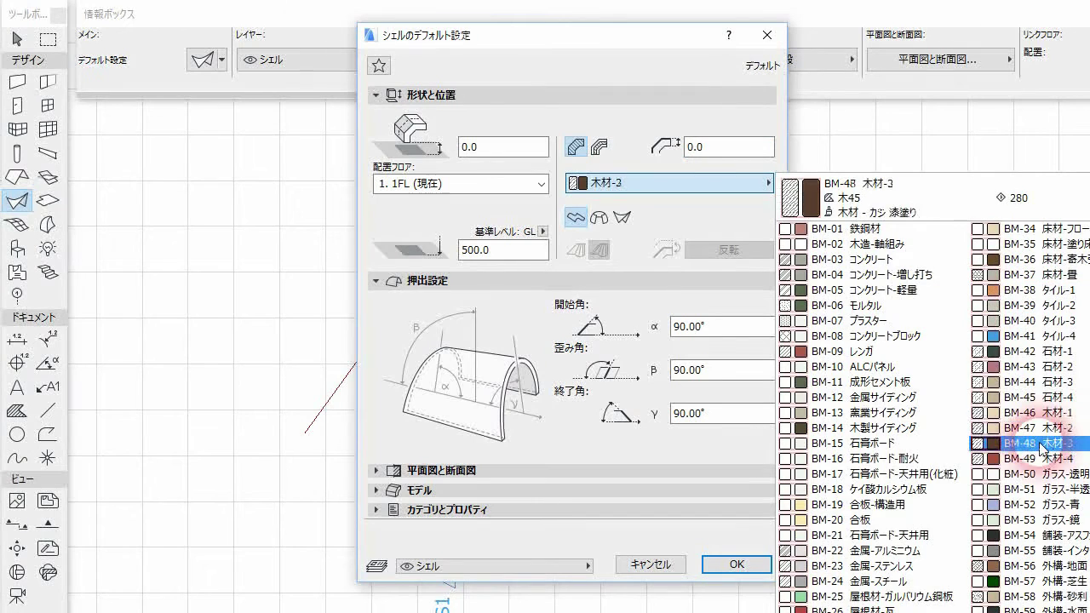
pyautogui.click(1039, 504)
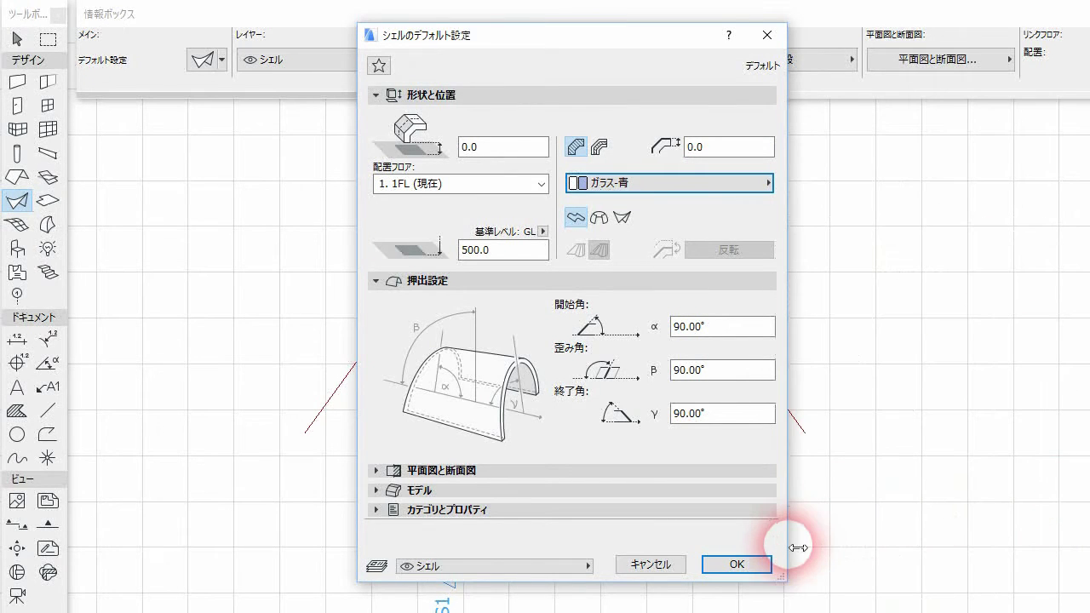
pyautogui.click(737, 564)
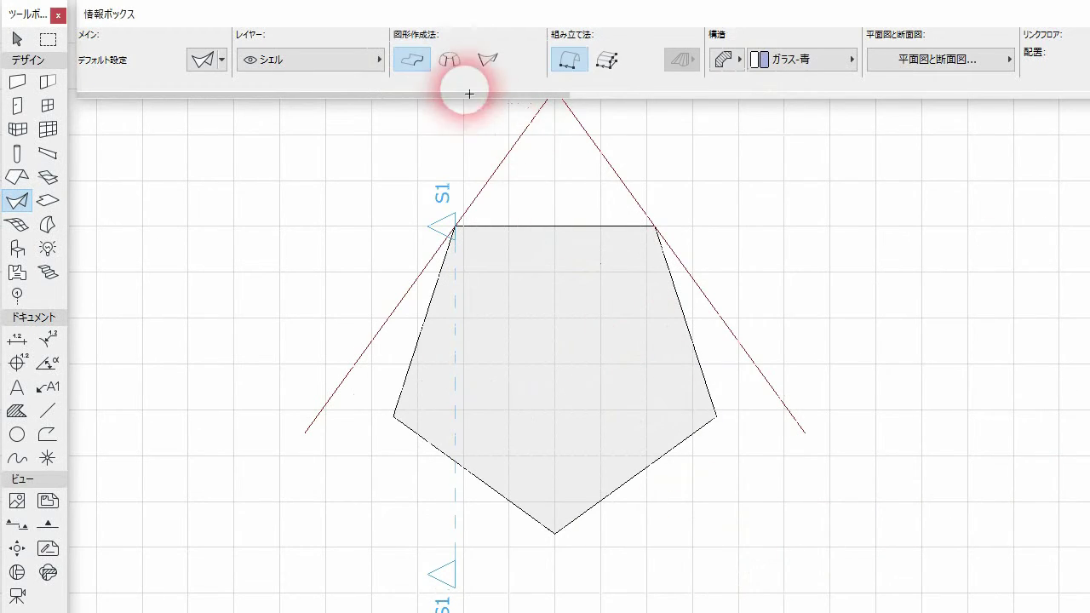
# - Create a revolved shell centred on the pentagon's upper-left corner, sweeping from its leftmost corner to the left construction line
pyautogui.click(450, 62)
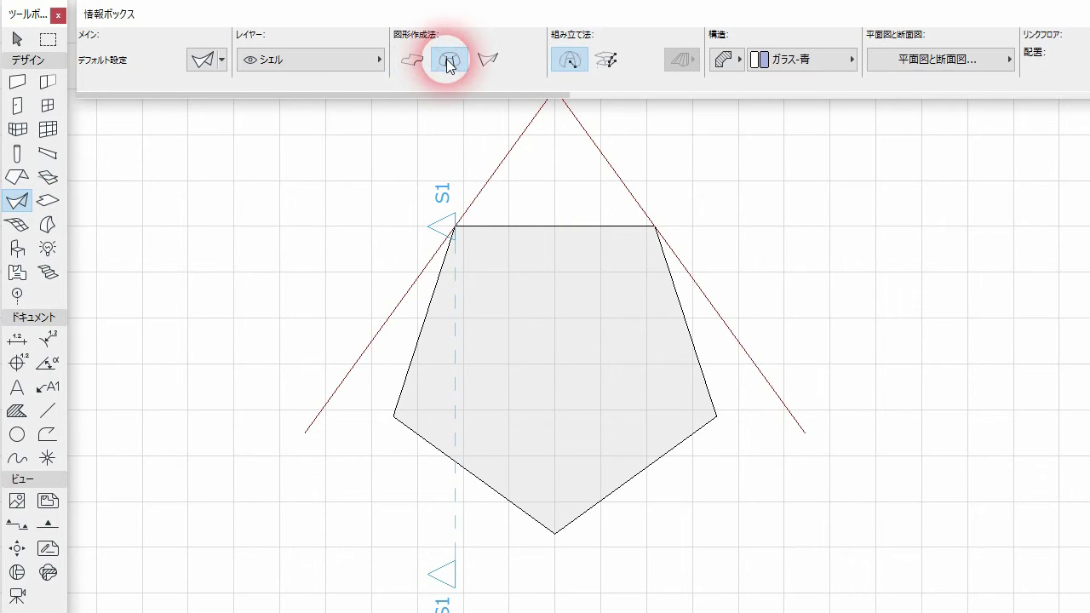
pyautogui.click(457, 226)
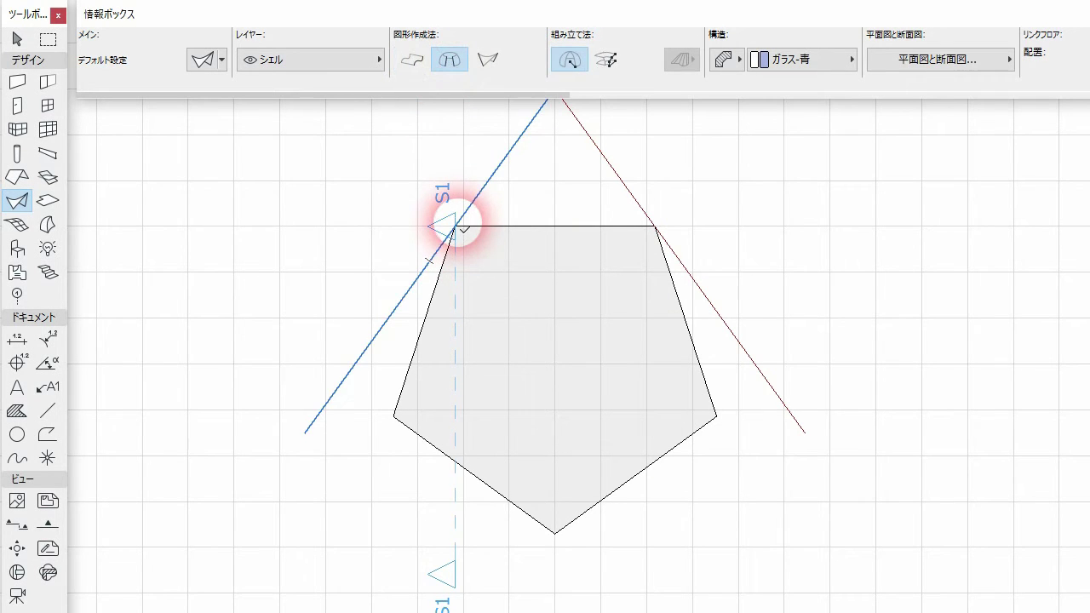
pyautogui.click(457, 226)
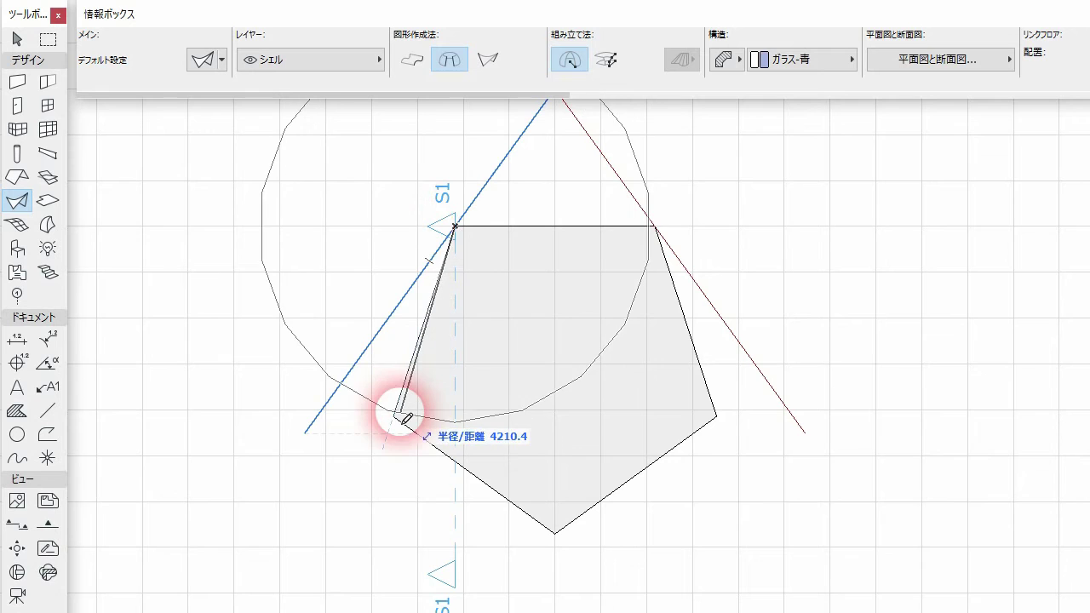
pyautogui.moveTo(400, 422); pyautogui.dragTo(391, 412)
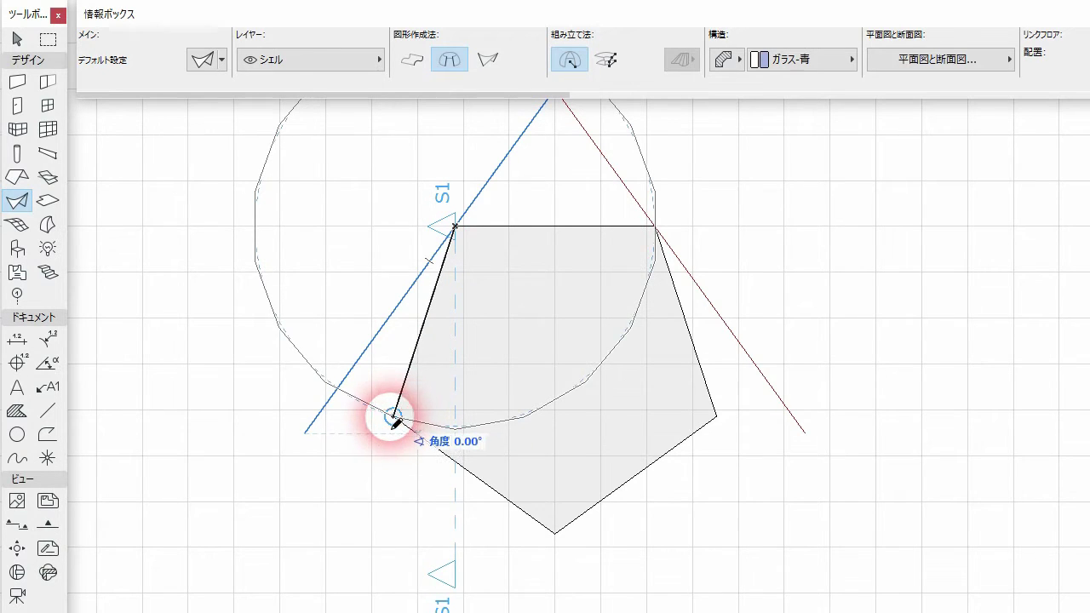
pyautogui.click(342, 393)
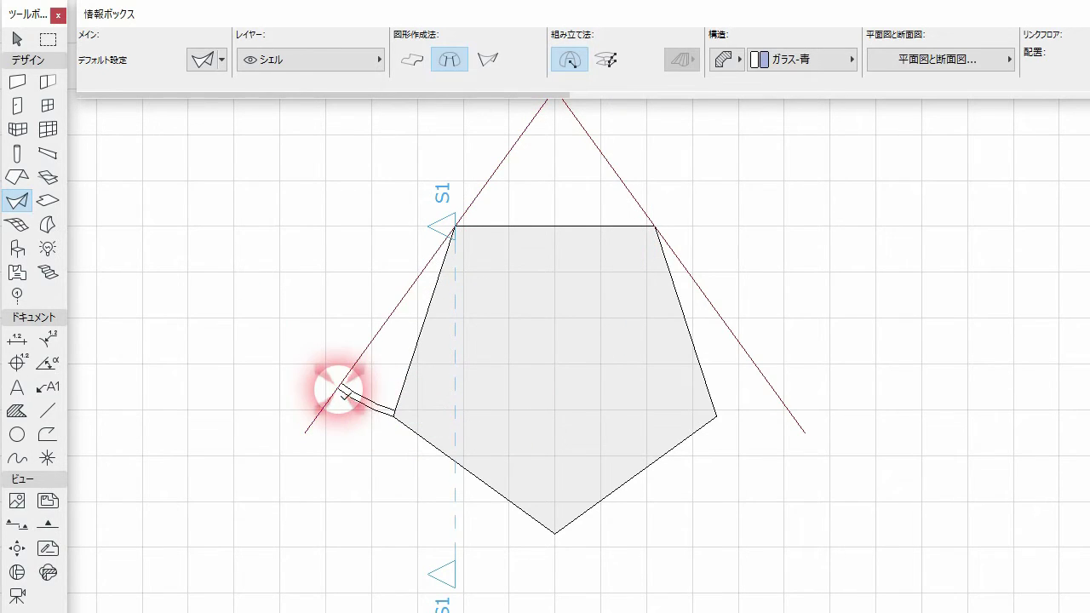
# - In section S1, draw an ellipse fitted diagonally between the shell's top end and the base of its inner curve
pyautogui.press('F3')
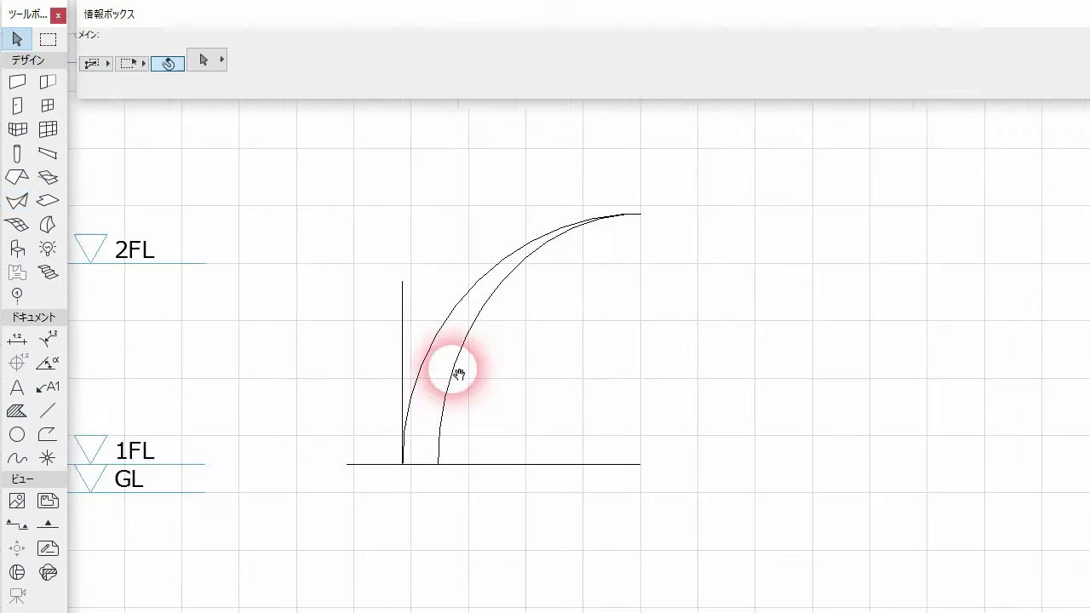
pyautogui.click(31, 438)
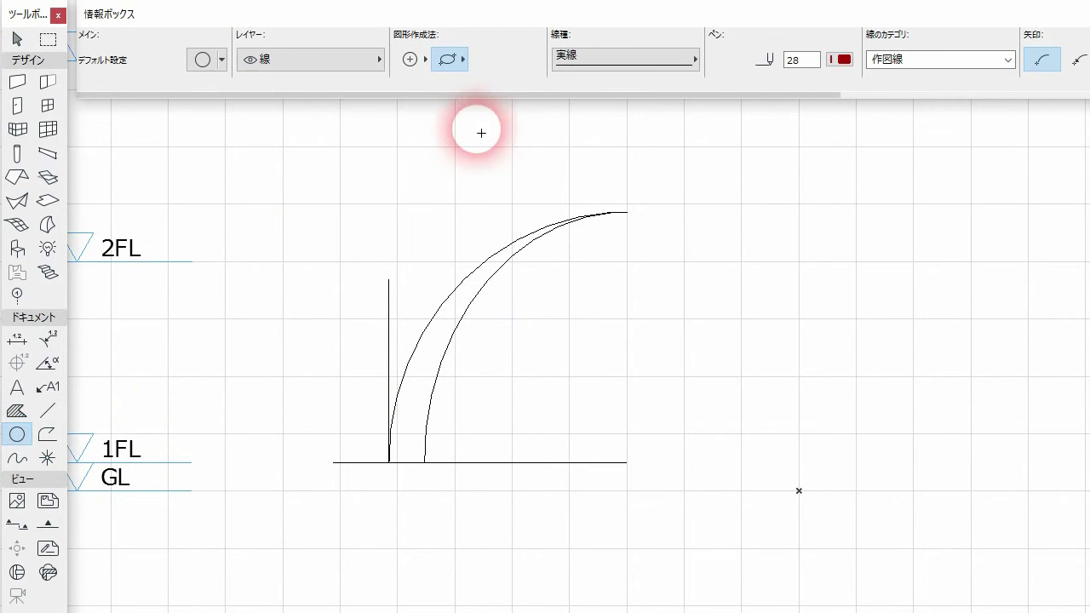
pyautogui.click(452, 62)
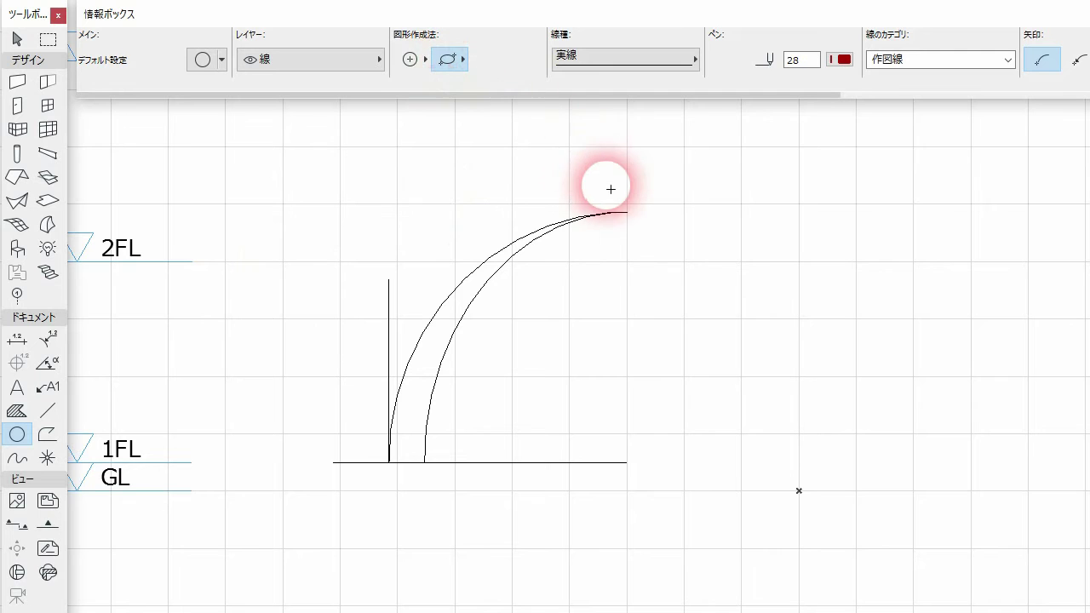
pyautogui.moveTo(627, 213); pyautogui.dragTo(432, 469)
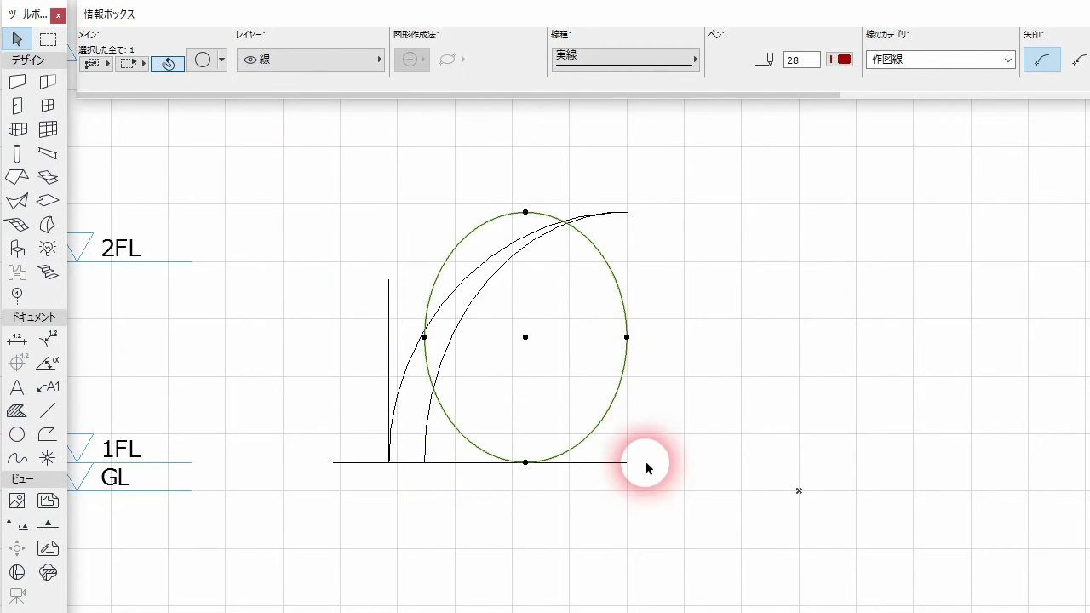
# - Move the ellipse by its centre to the right end of the 1FL base line
pyautogui.click(526, 339)
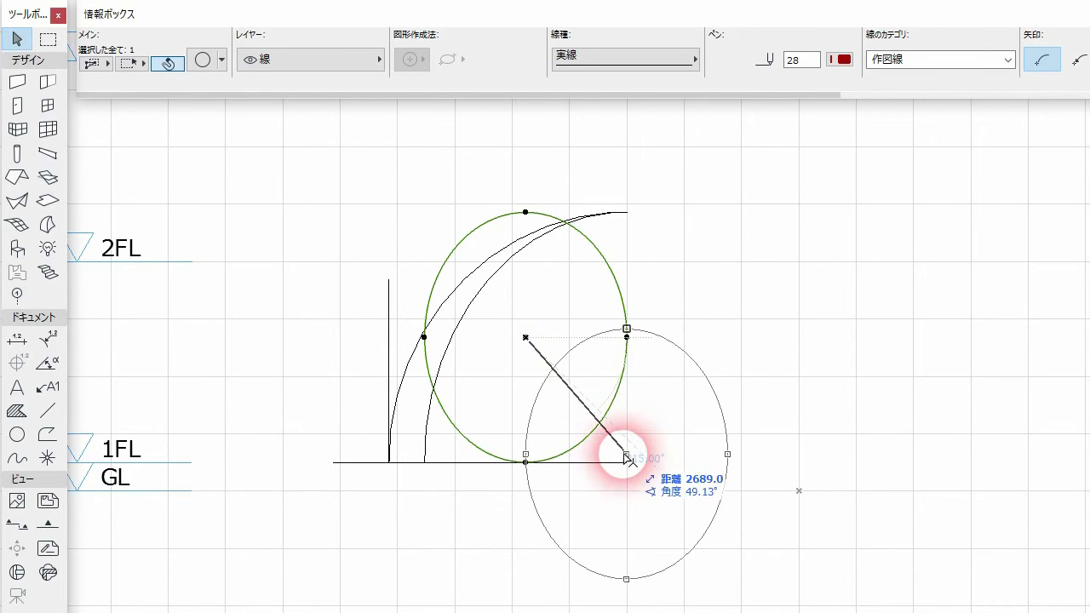
pyautogui.press('Escape')
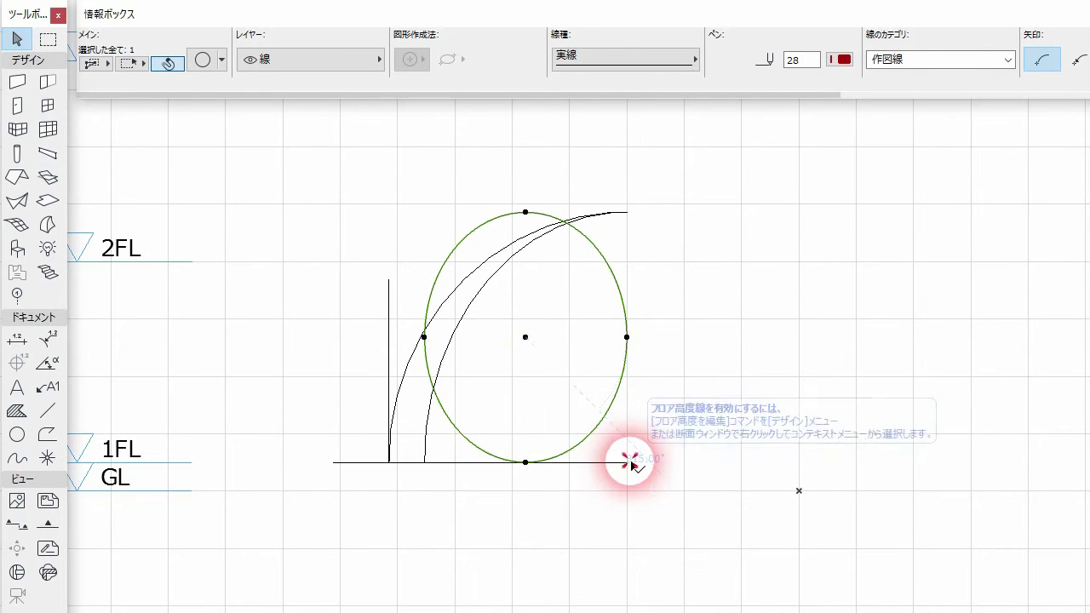
pyautogui.click(630, 462)
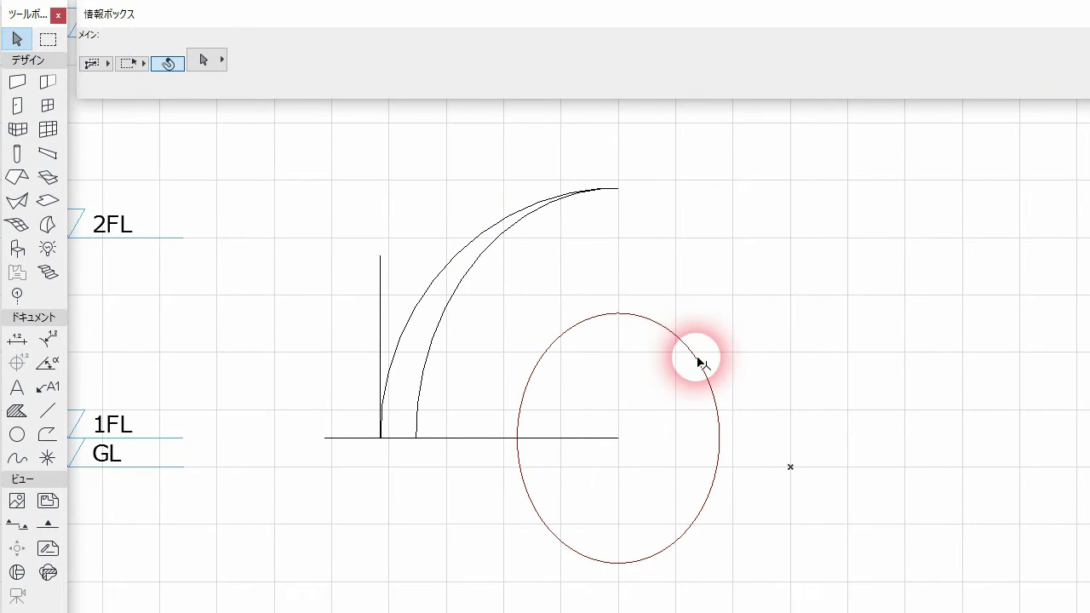
# - Resize the ellipse at a 2:1 ratio about its centre
pyautogui.click(697, 358)
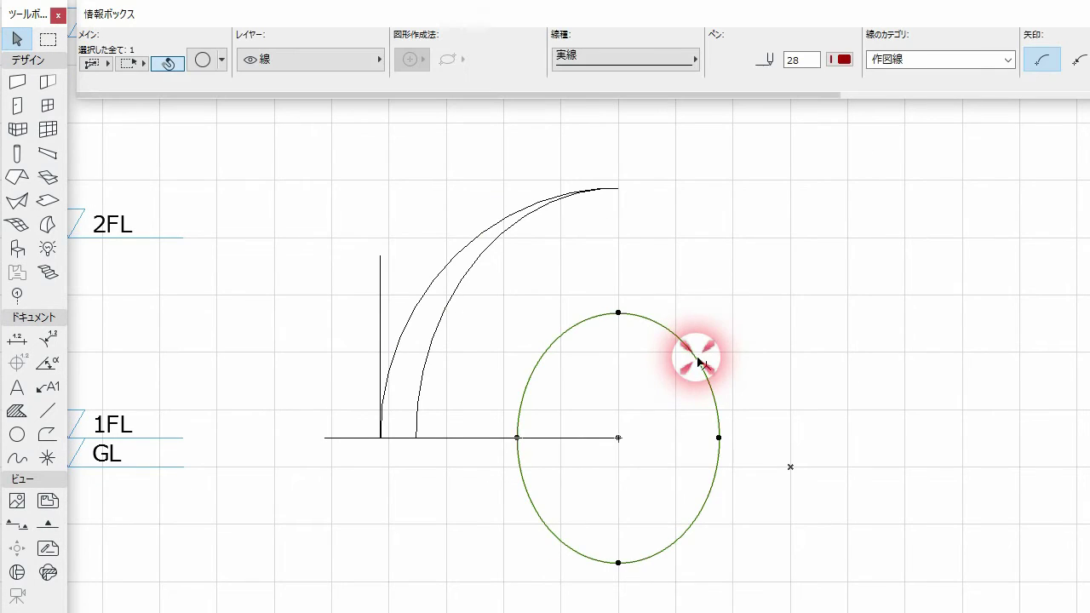
pyautogui.click(846, 444)
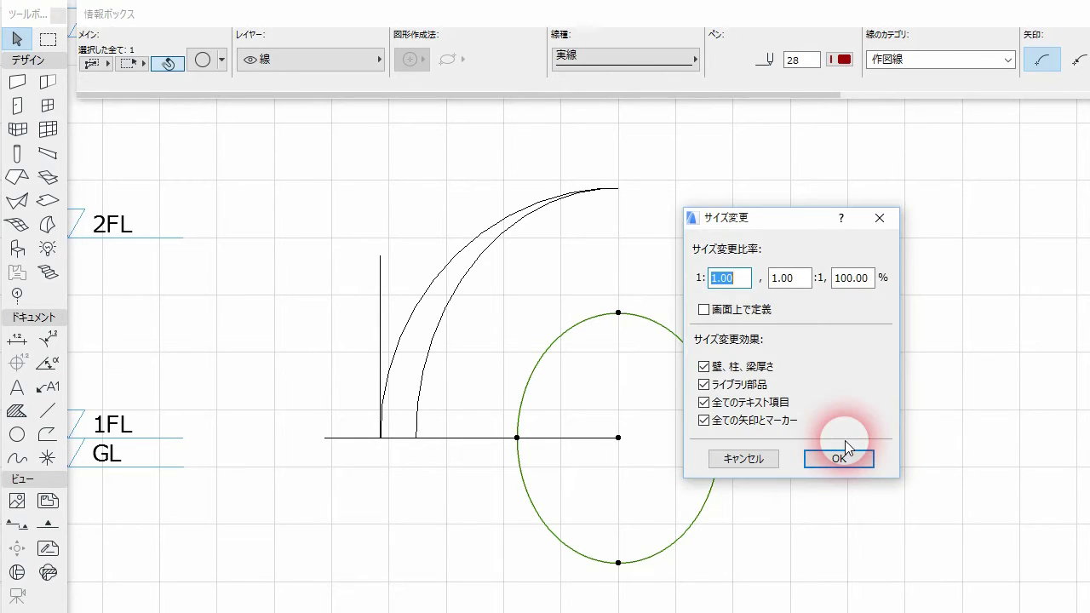
pyautogui.write('2')
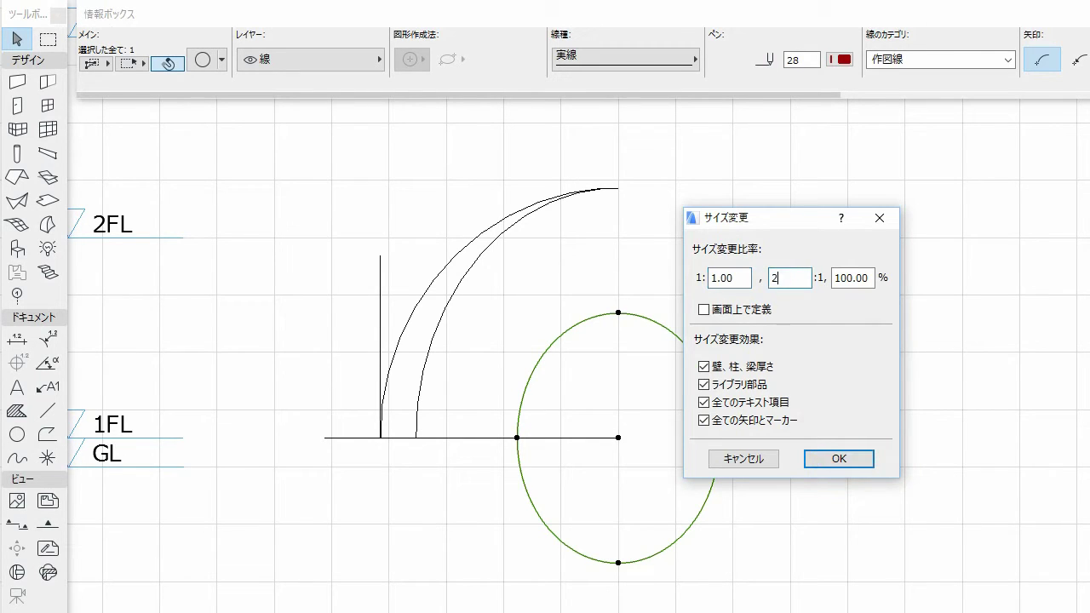
pyautogui.click(855, 455)
pyautogui.moveTo(857, 452); pyautogui.dragTo(857, 452)
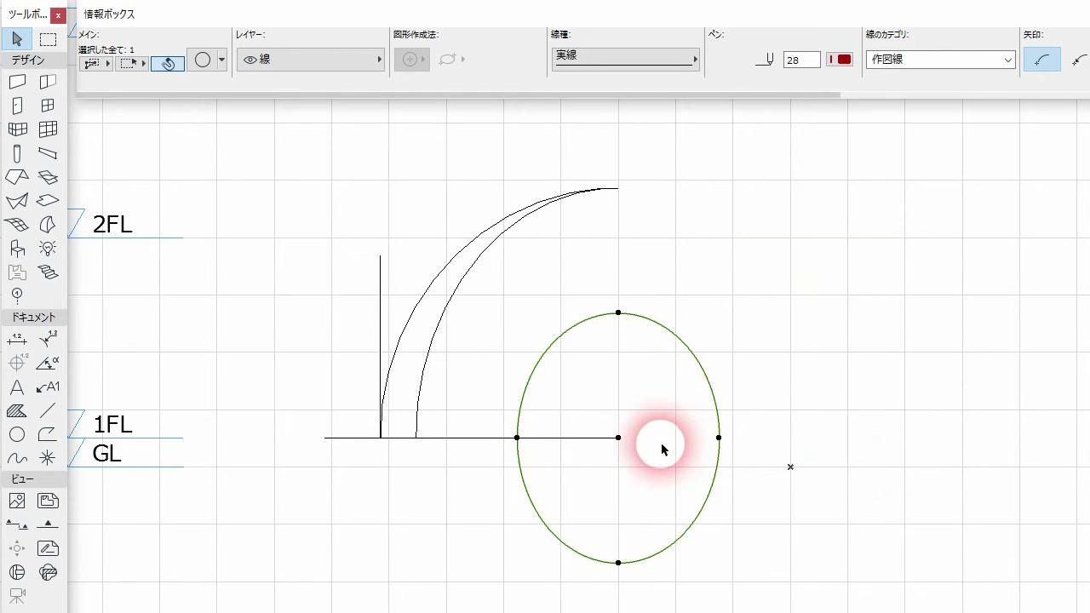
pyautogui.click(618, 438)
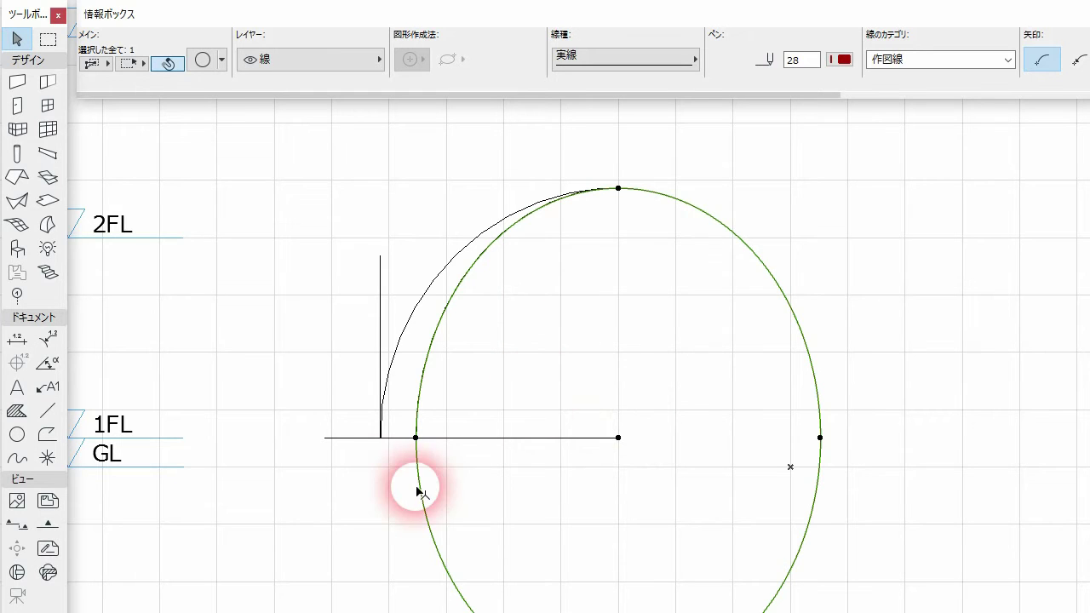
# - Delete the curved glass shell from the section
pyautogui.click(376, 478)
pyautogui.click(428, 292)
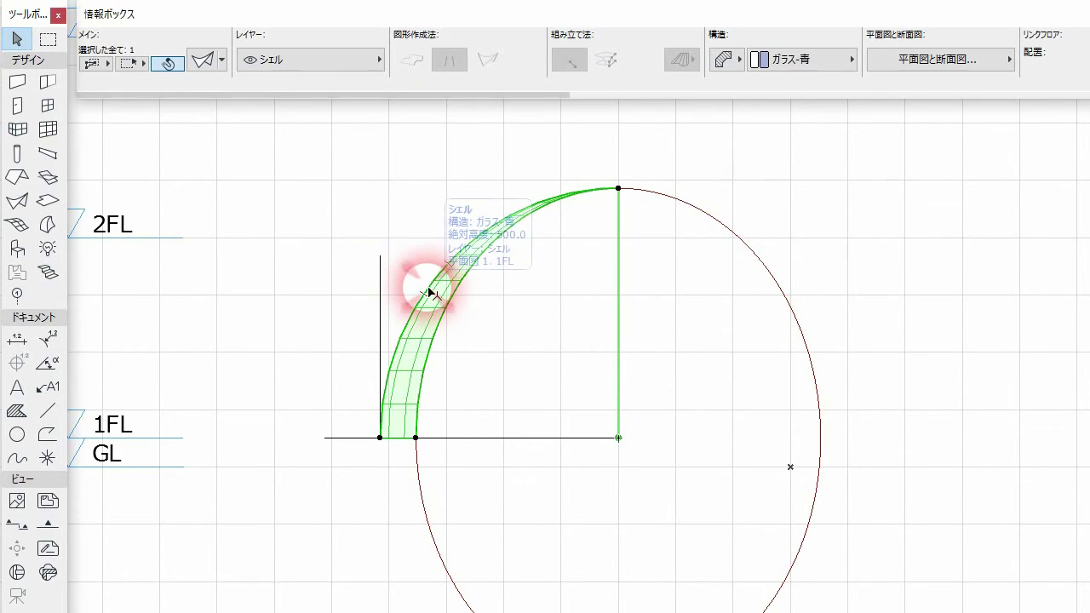
pyautogui.press('Delete')
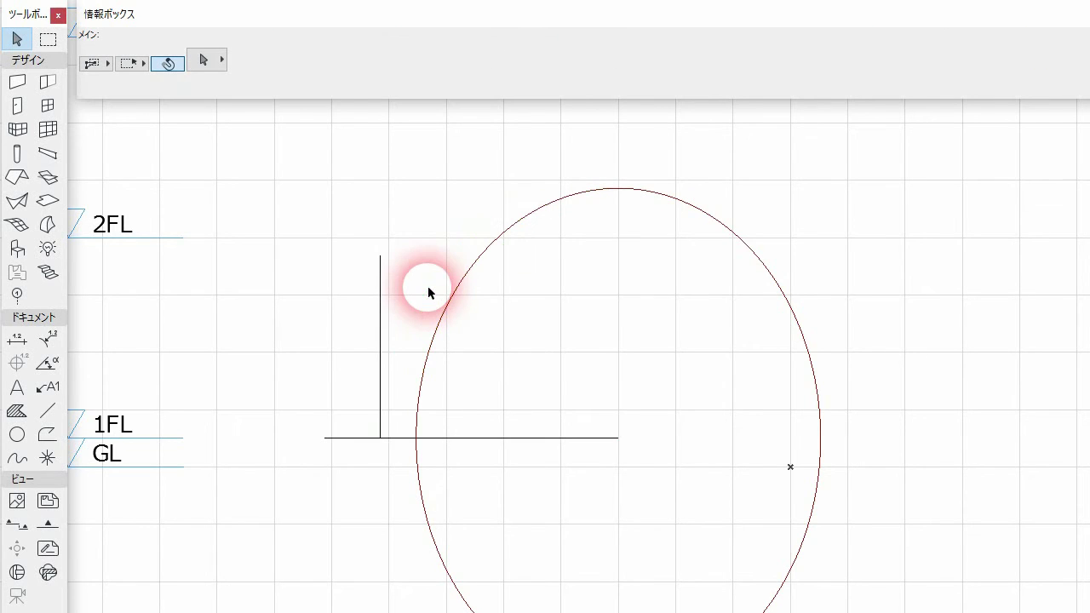
# - Draw a horizontal line from the ellipse's centre to the foot of the vertical guide line
pyautogui.click(45, 412)
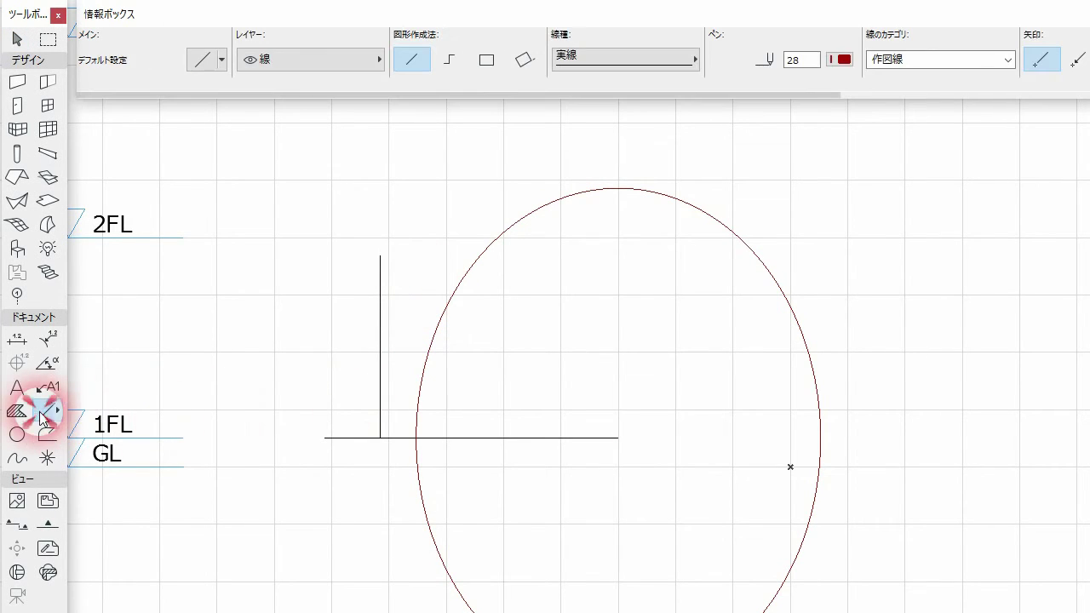
pyautogui.click(616, 438)
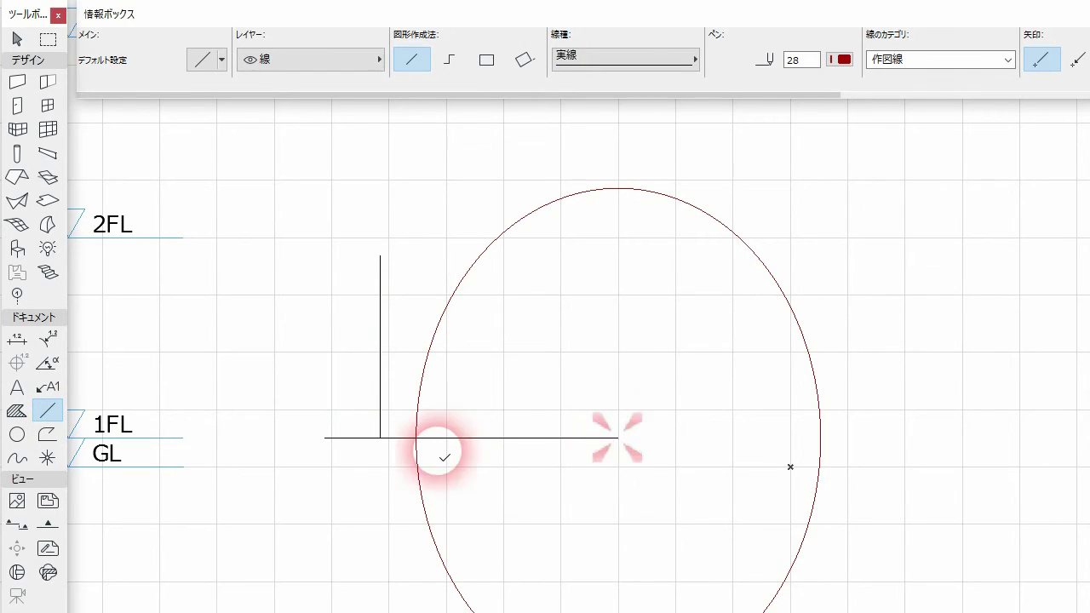
pyautogui.click(380, 437)
pyautogui.press('Escape')
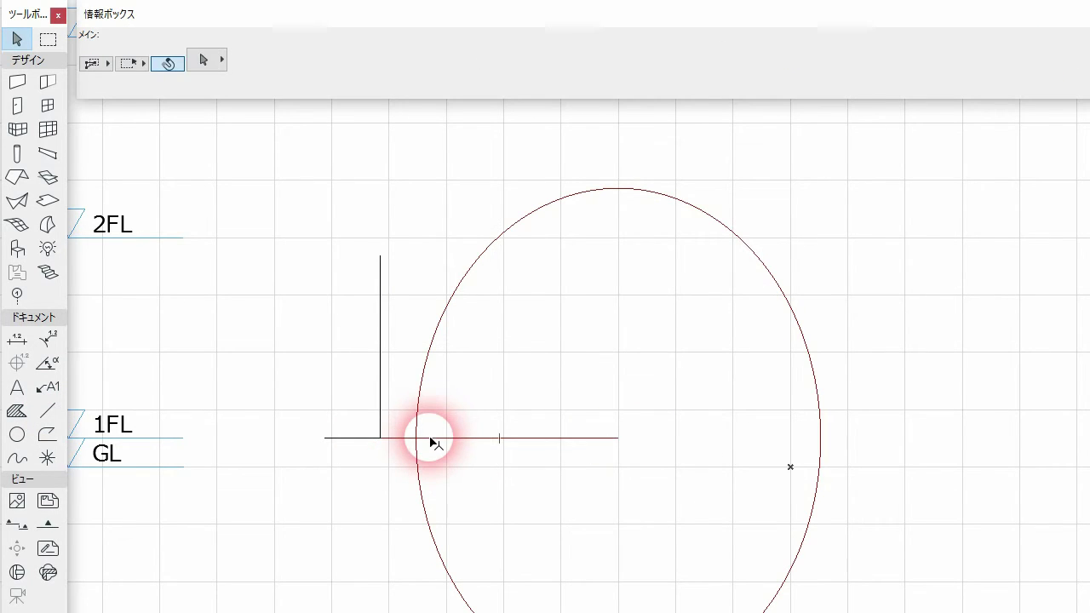
# - Rotate the horizontal line about the ellipse's centre by -63.43° so its outer end lands on the ellipse
pyautogui.click(431, 439)
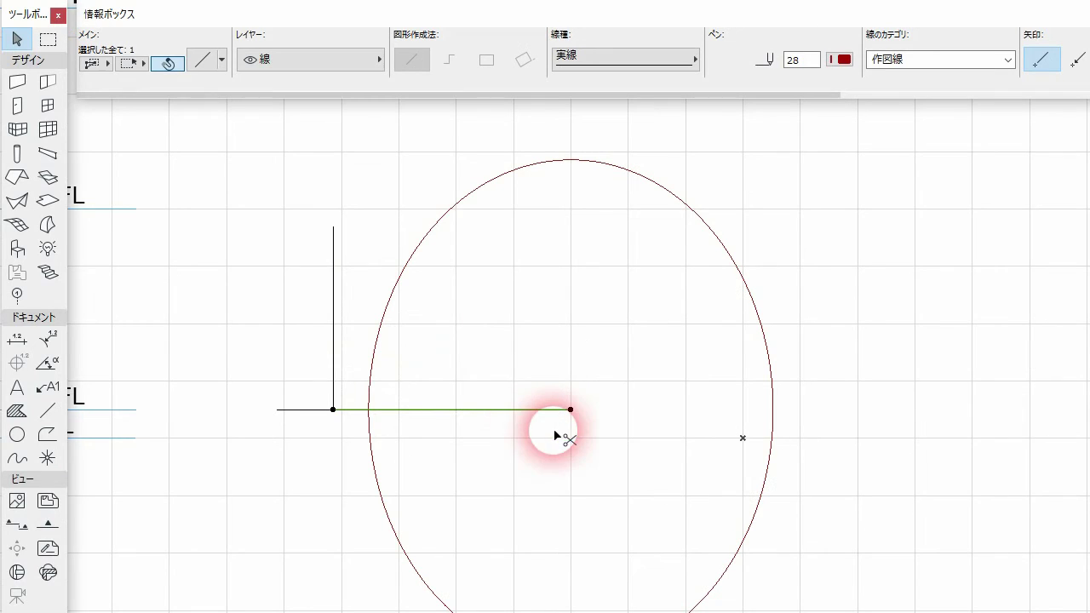
pyautogui.click(571, 410)
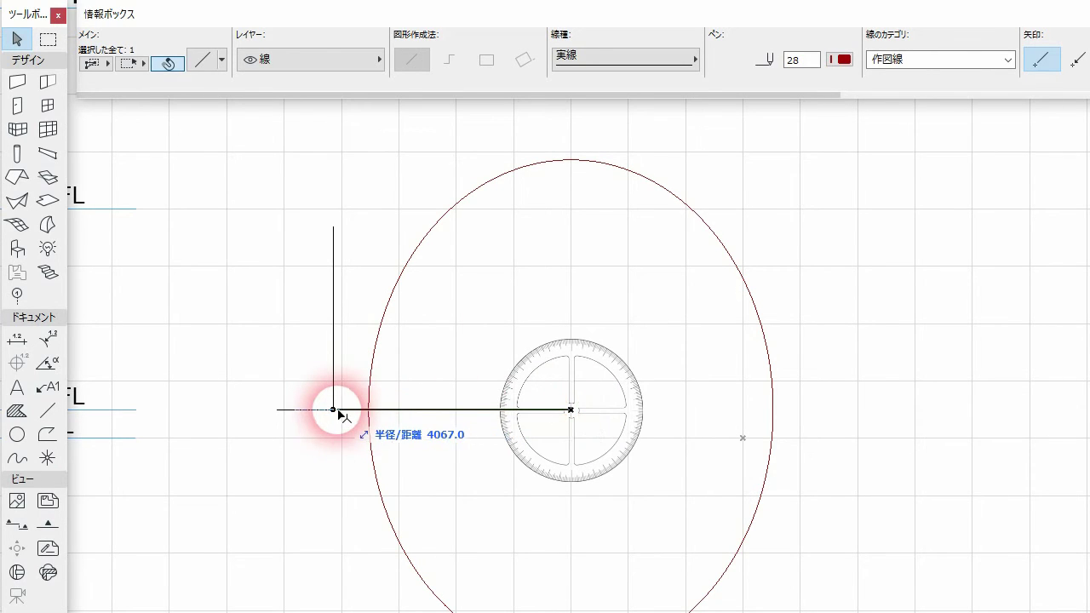
pyautogui.moveTo(333, 409); pyautogui.dragTo(454, 209)
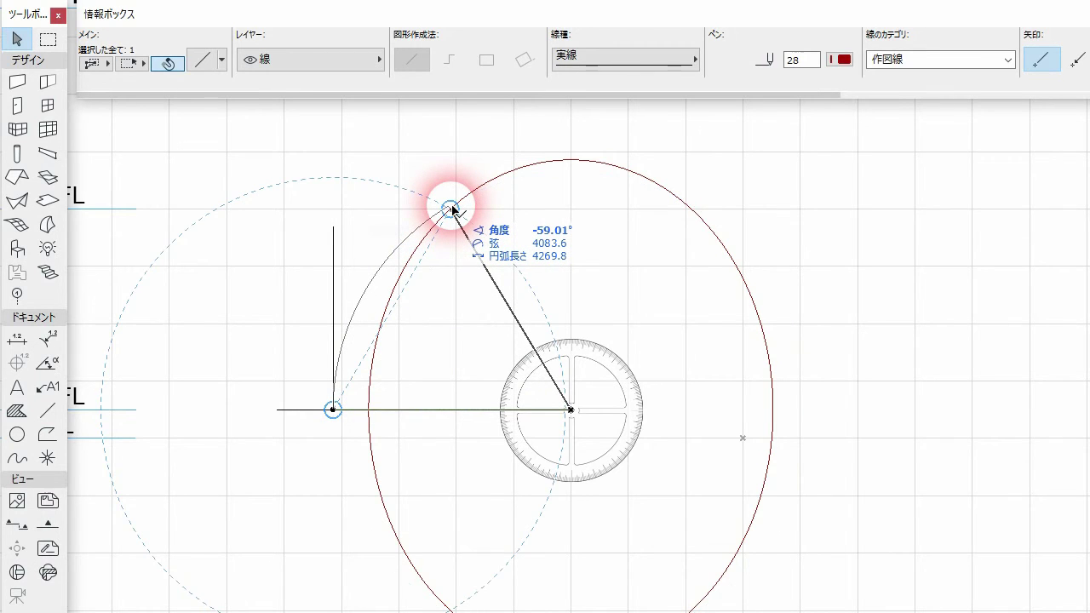
pyautogui.moveTo(452, 208); pyautogui.dragTo(467, 202)
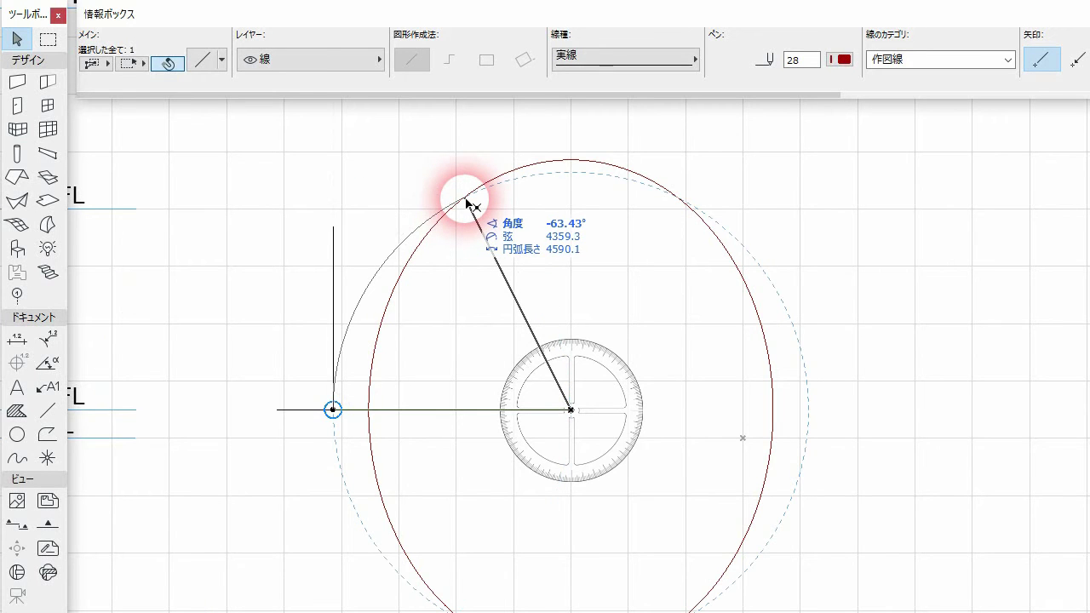
pyautogui.scroll(6, 467, 202)
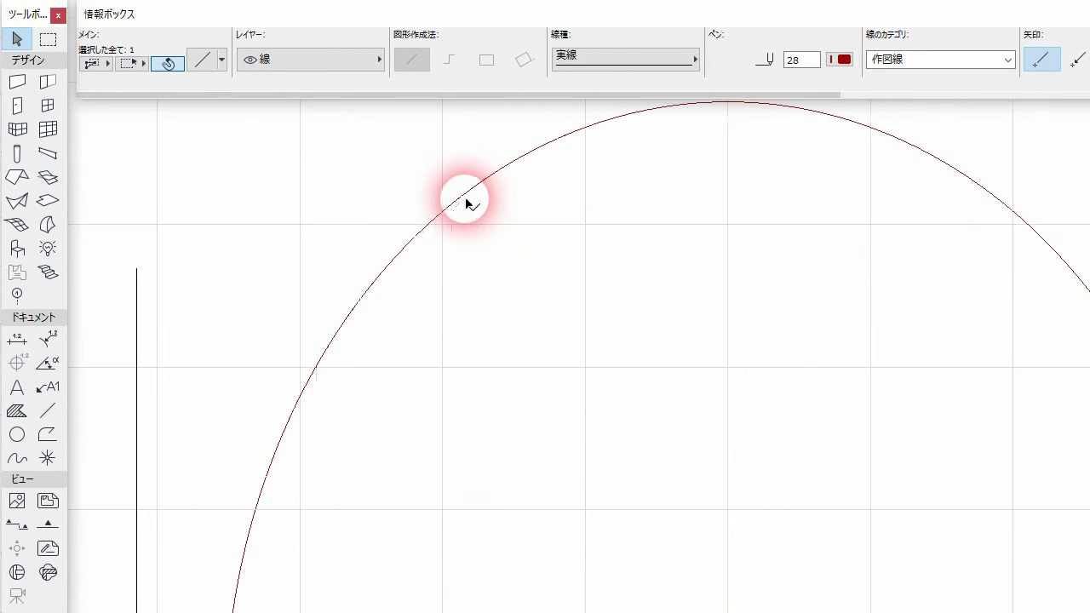
pyautogui.scroll(5, 466, 199)
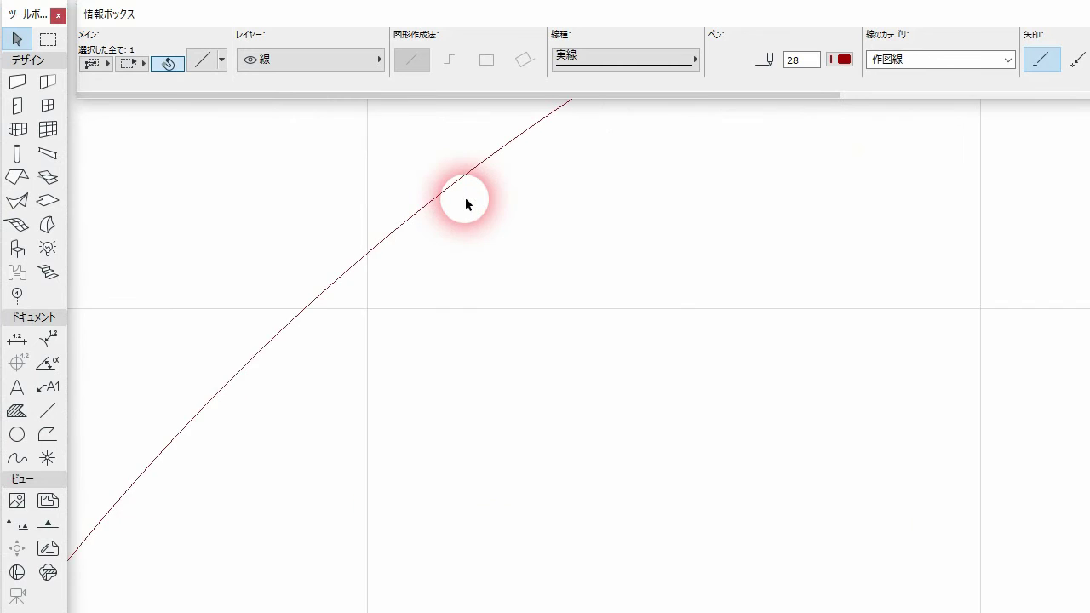
pyautogui.moveTo(466, 202); pyautogui.dragTo(452, 173)
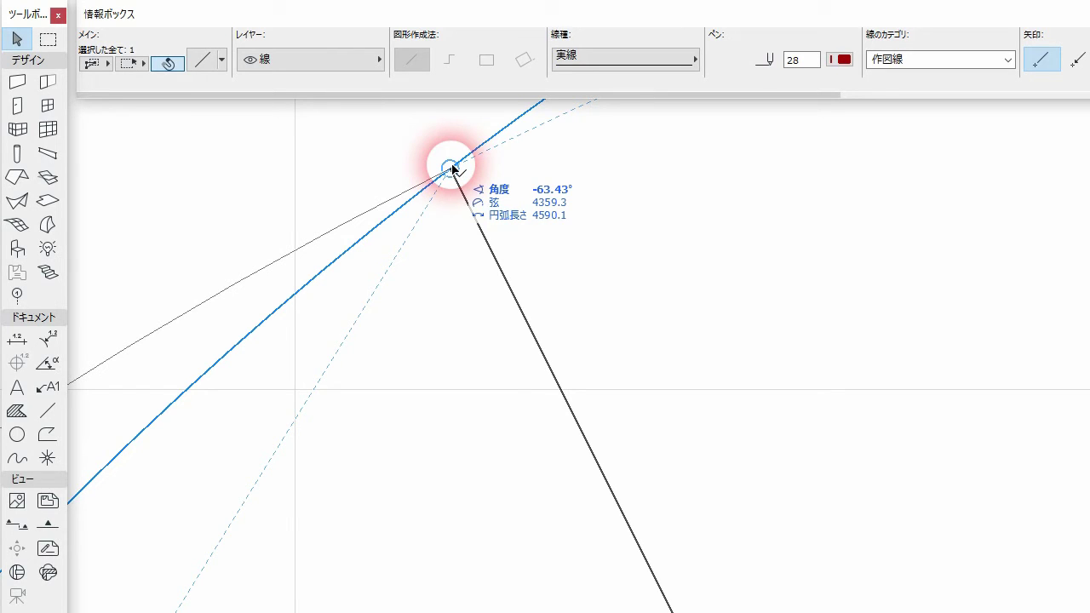
pyautogui.click(453, 169)
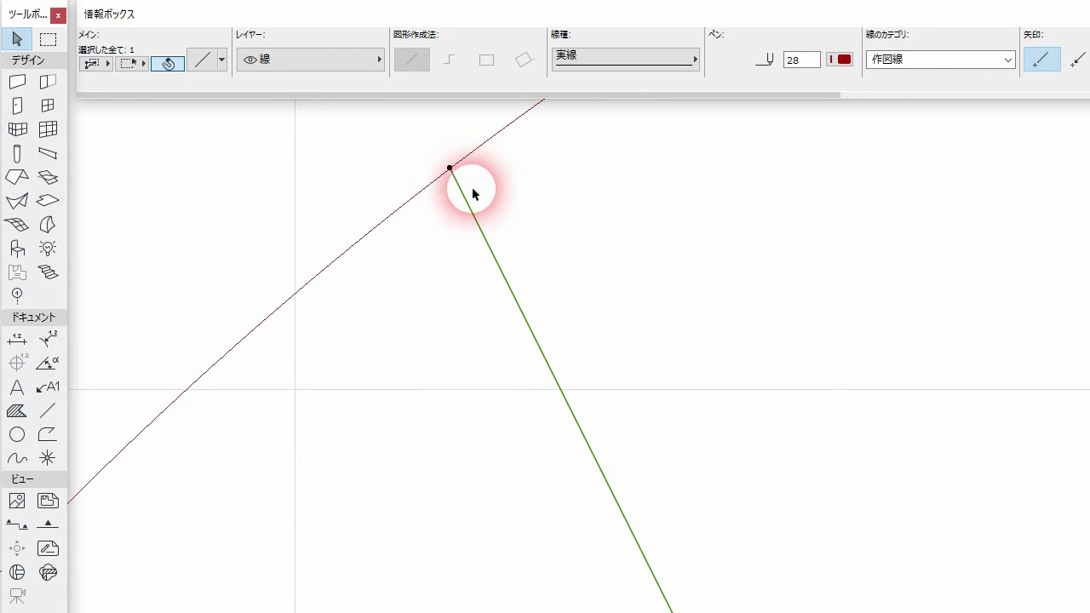
pyautogui.scroll(6, 457, 158)
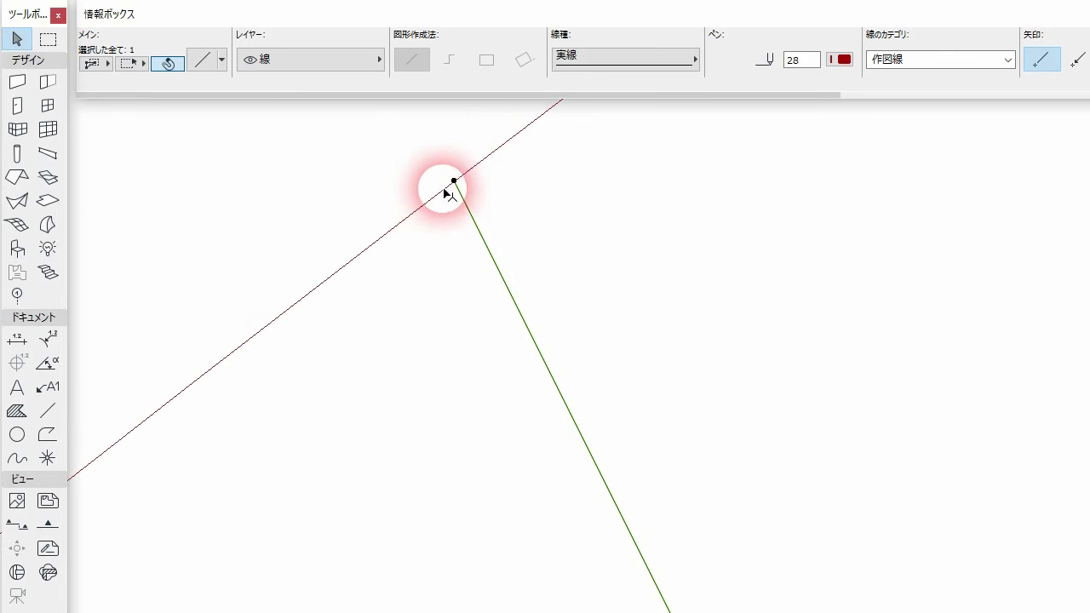
pyautogui.click(435, 200)
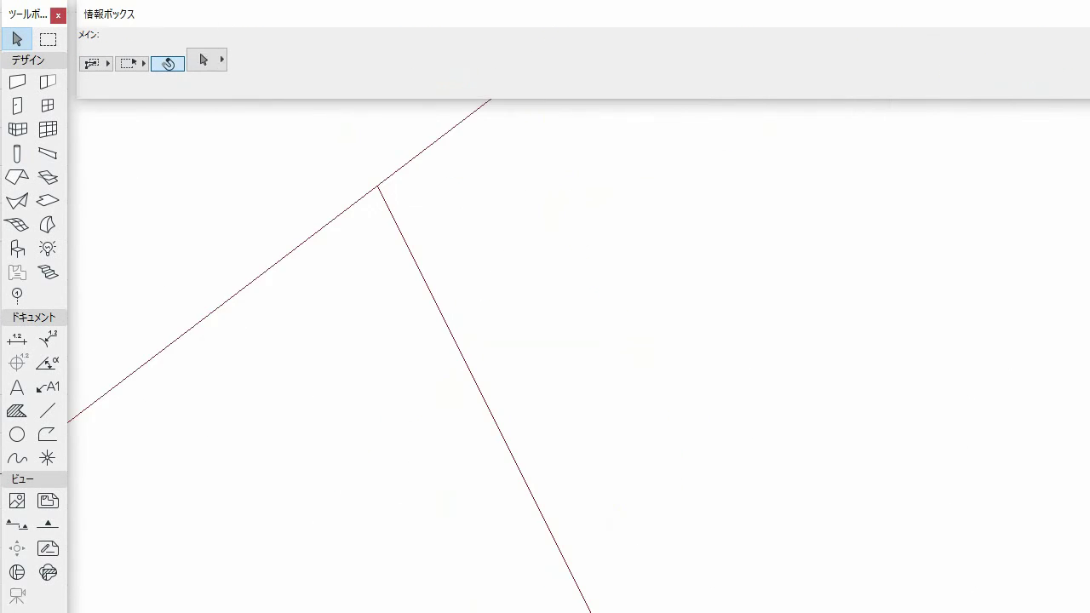
# - Rotate the flat pentagon morph about the ellipse's centre until it lies along the inclined line
pyautogui.scroll(-3, 698, 346)
pyautogui.scroll(-12, 697, 341)
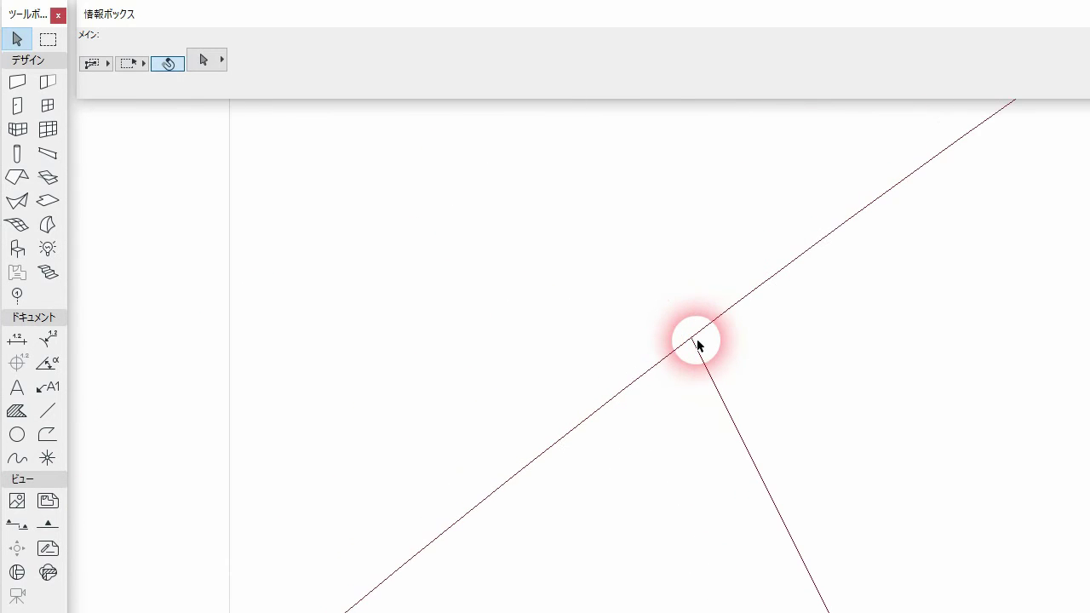
pyautogui.moveTo(697, 341); pyautogui.dragTo(550, 242, button='middle')
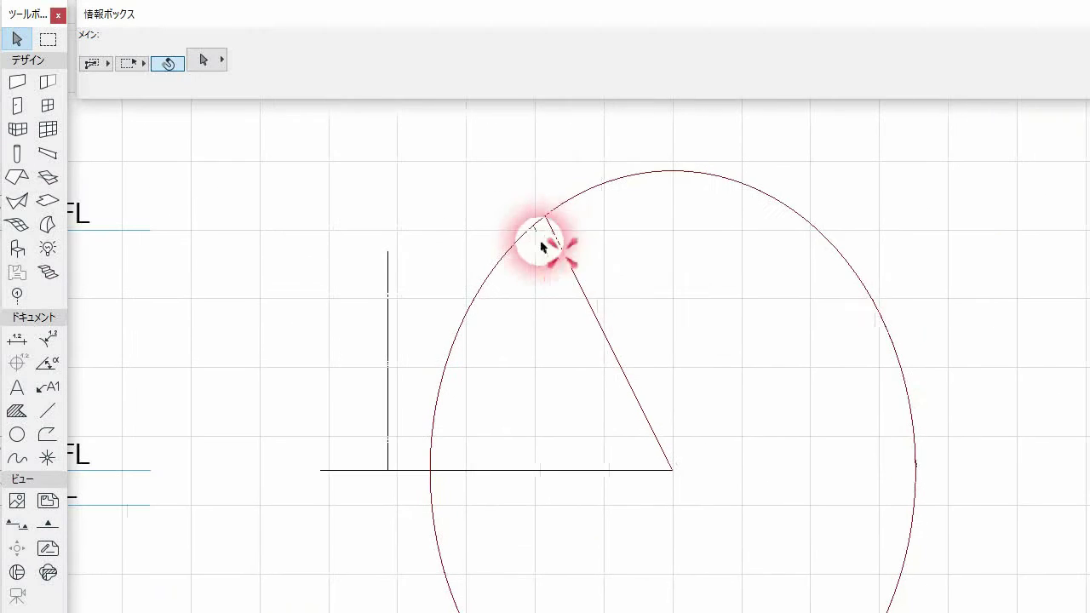
pyautogui.click(558, 470)
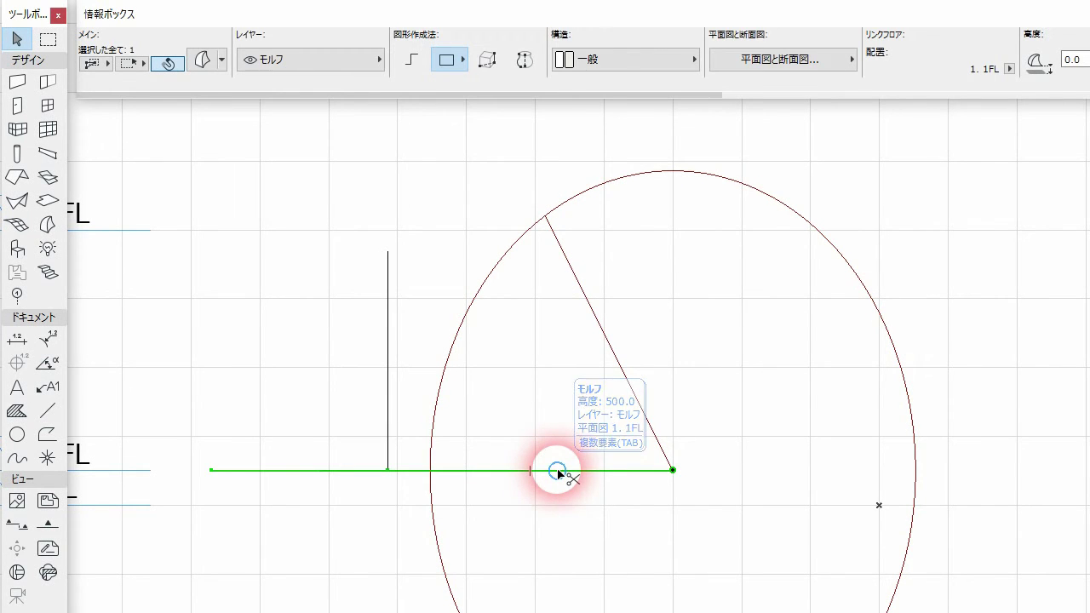
pyautogui.click(673, 470)
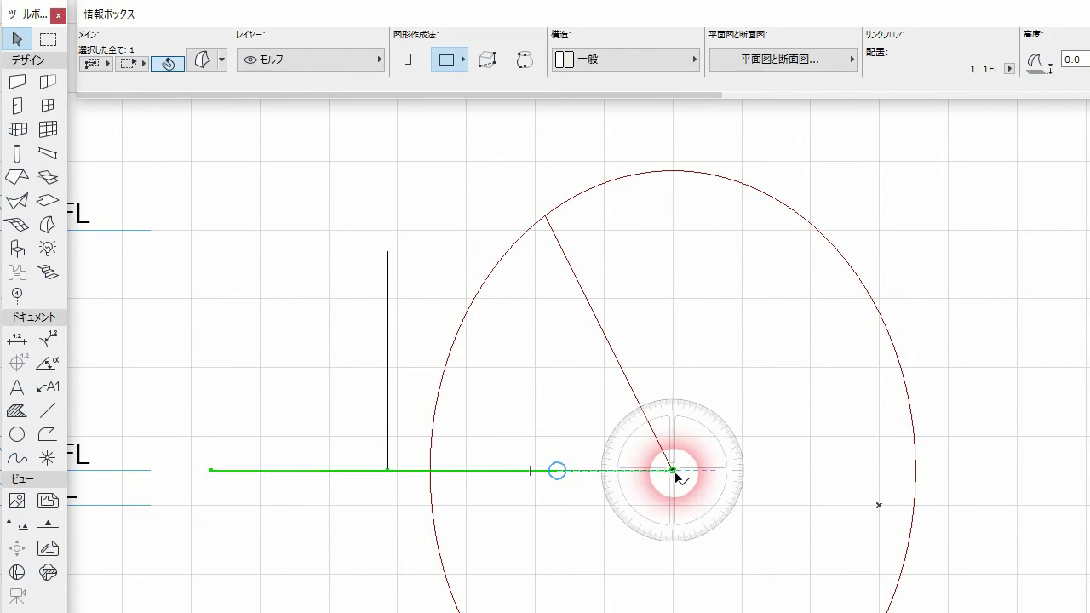
pyautogui.click(236, 470)
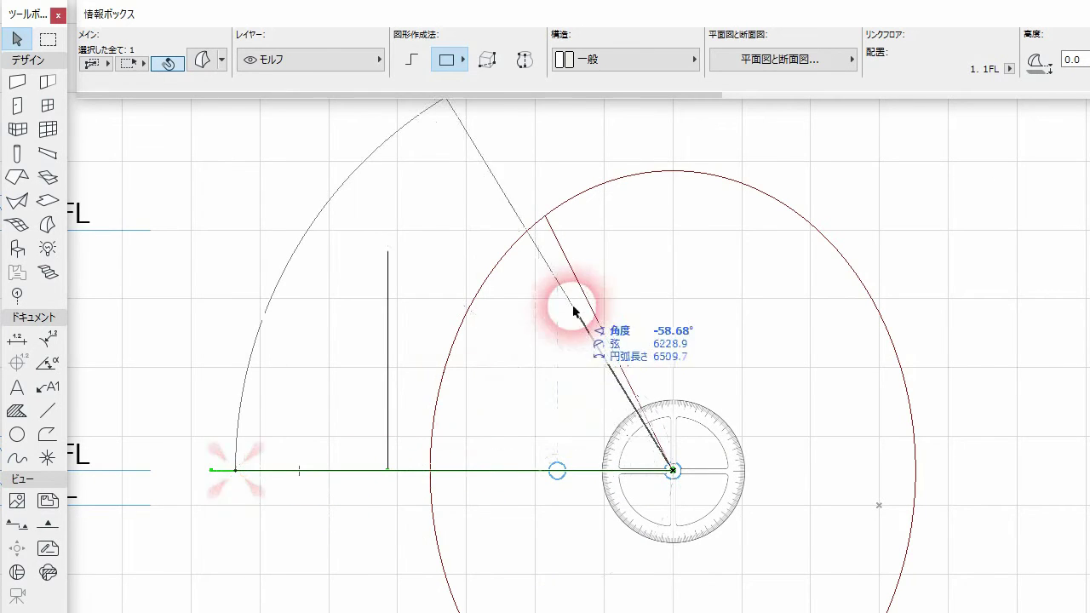
pyautogui.click(549, 219)
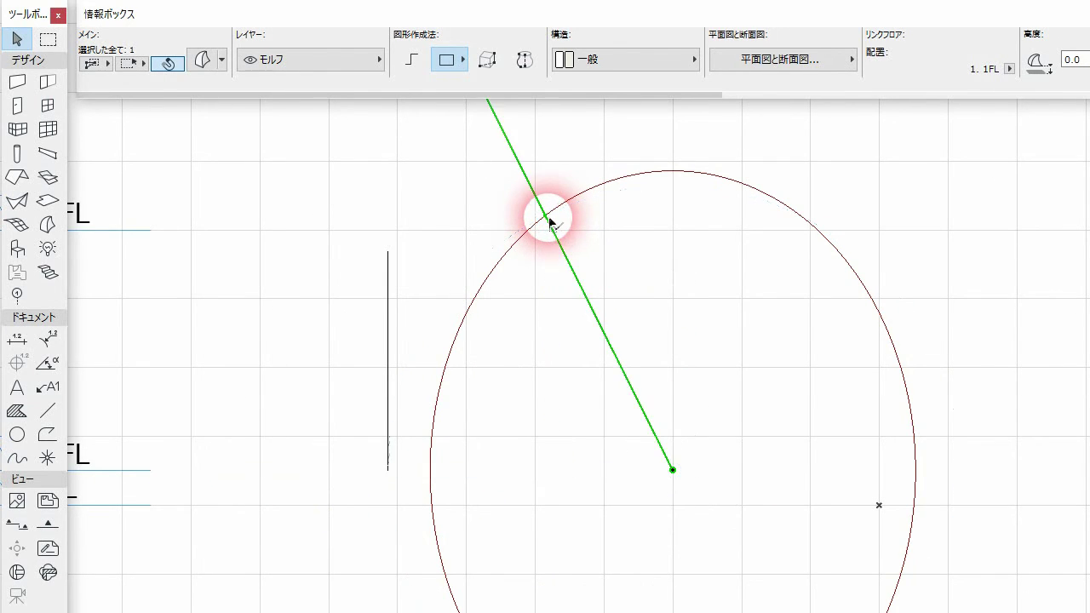
pyautogui.click(351, 247)
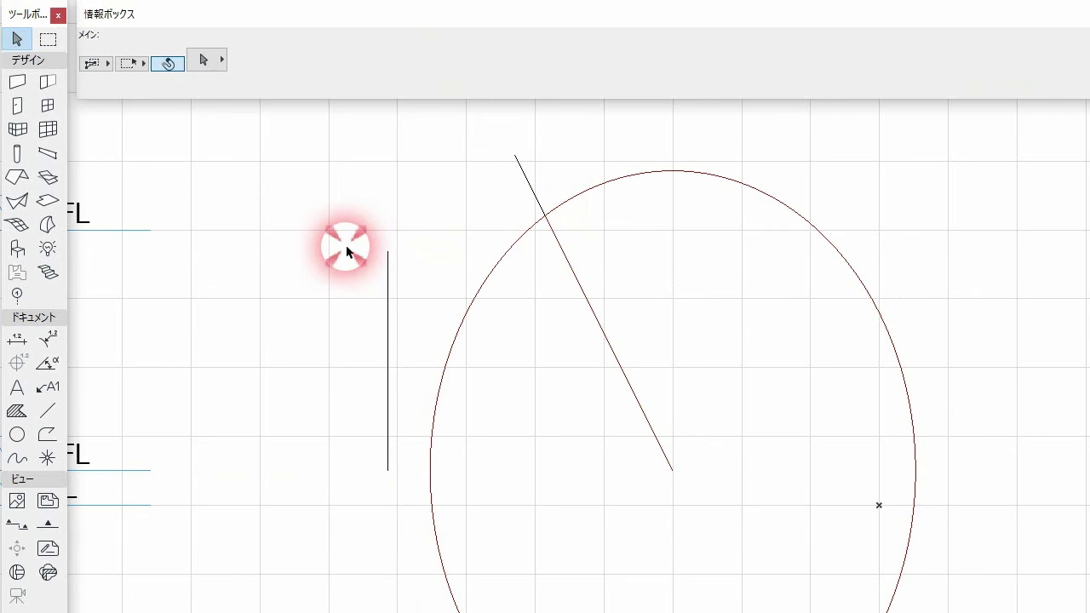
# - Delete the vertical guide line and the ellipse from the section
pyautogui.click(392, 282)
pyautogui.click(457, 312)
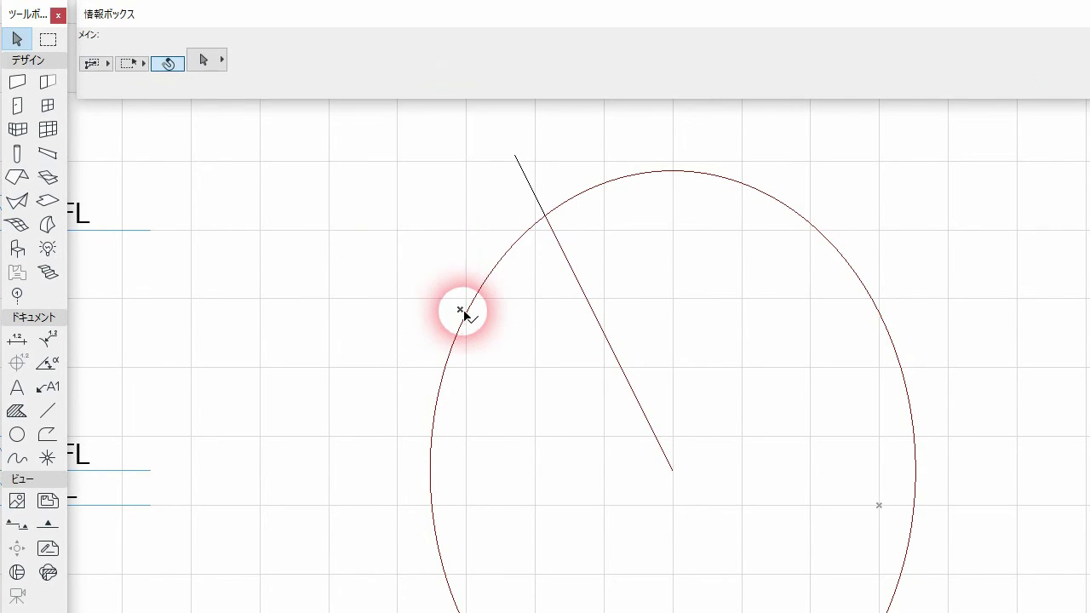
pyautogui.click(461, 323)
# - Multiply the tilted pentagon morph in plan with 4 rotated copies (分配-1) over a full turn about the centre of the radiating lines
pyautogui.click(557, 416)
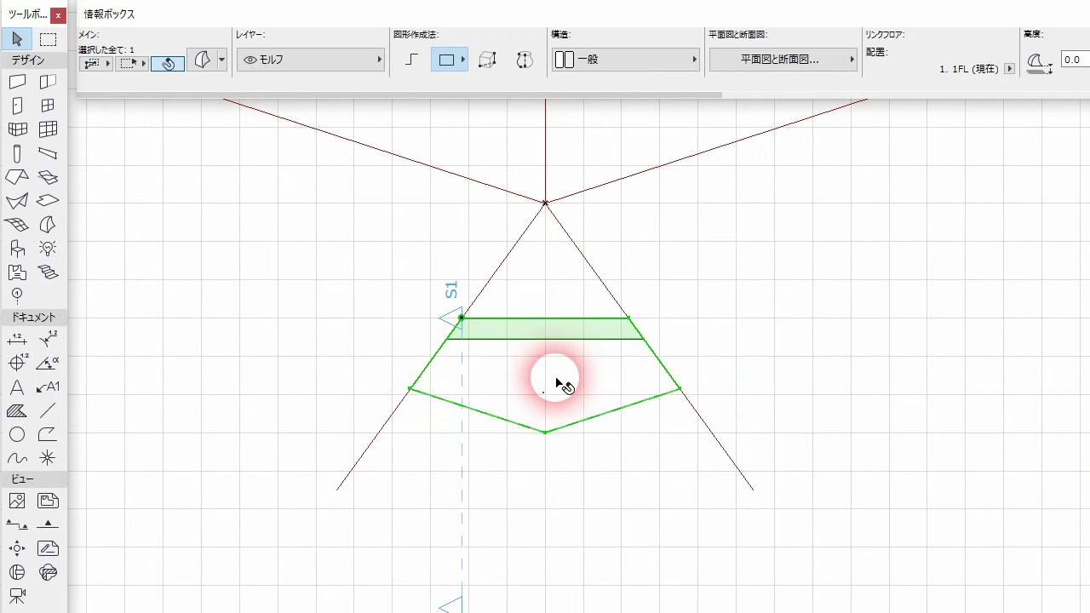
pyautogui.scroll(-3, 533, 315)
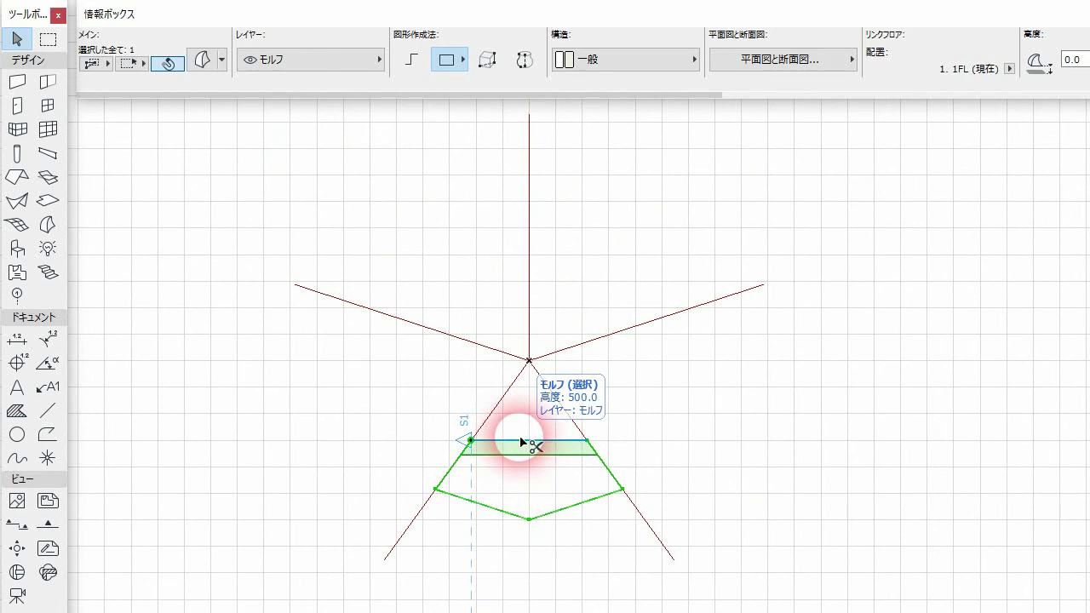
pyautogui.hotkey('ctrl', 'u')
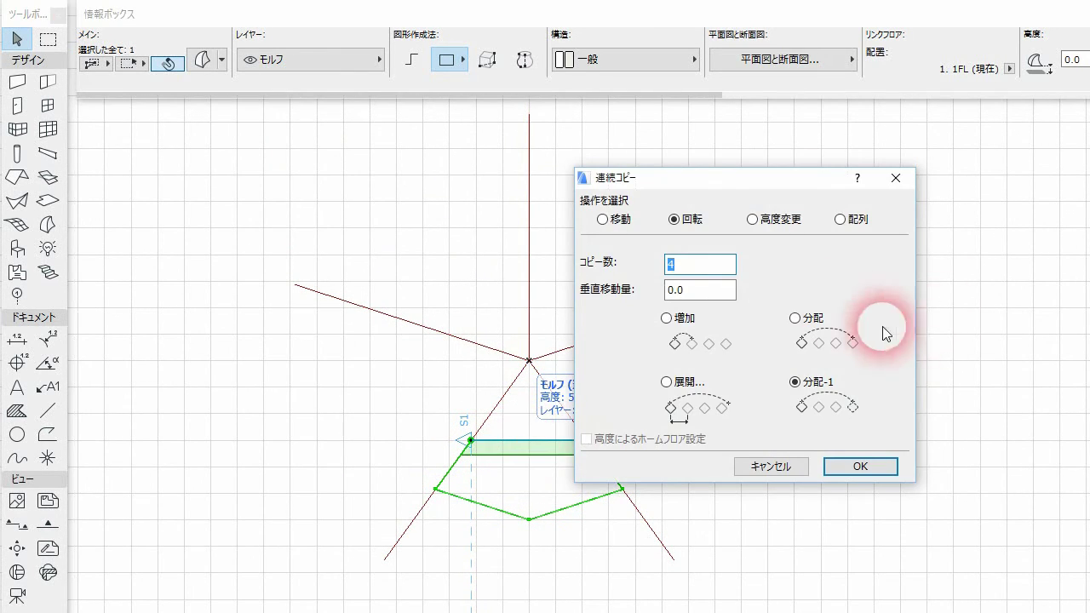
pyautogui.click(732, 267)
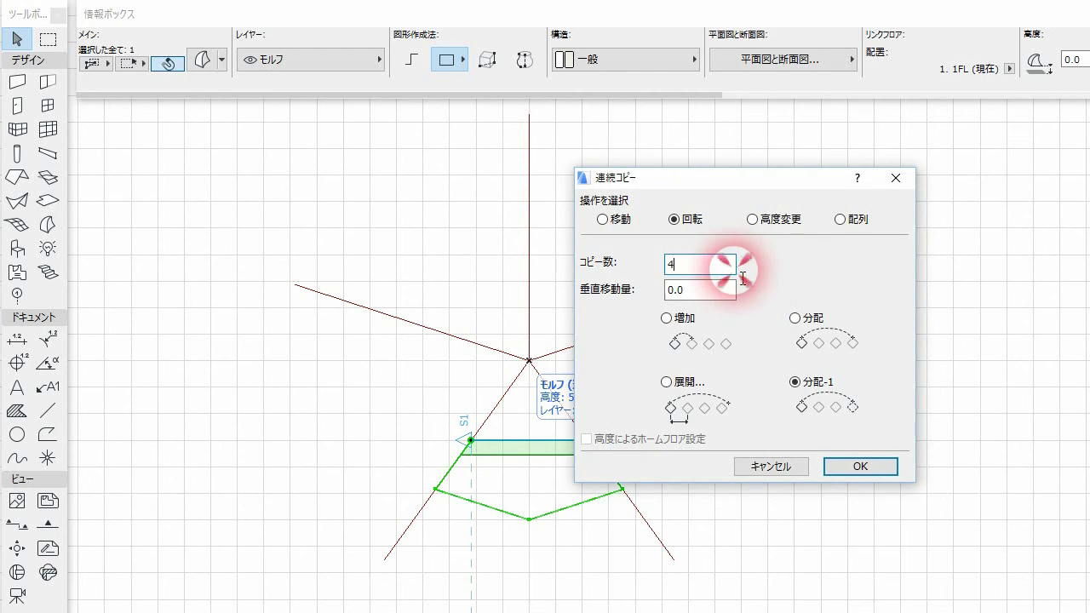
pyautogui.click(856, 466)
pyautogui.click(529, 361)
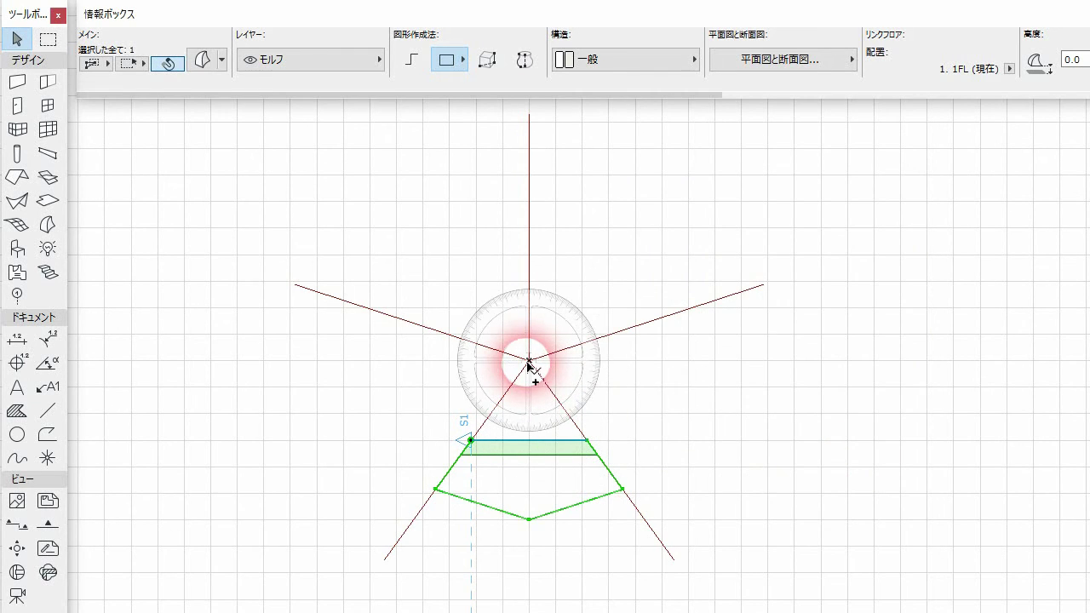
pyautogui.click(628, 370)
pyautogui.click(630, 371)
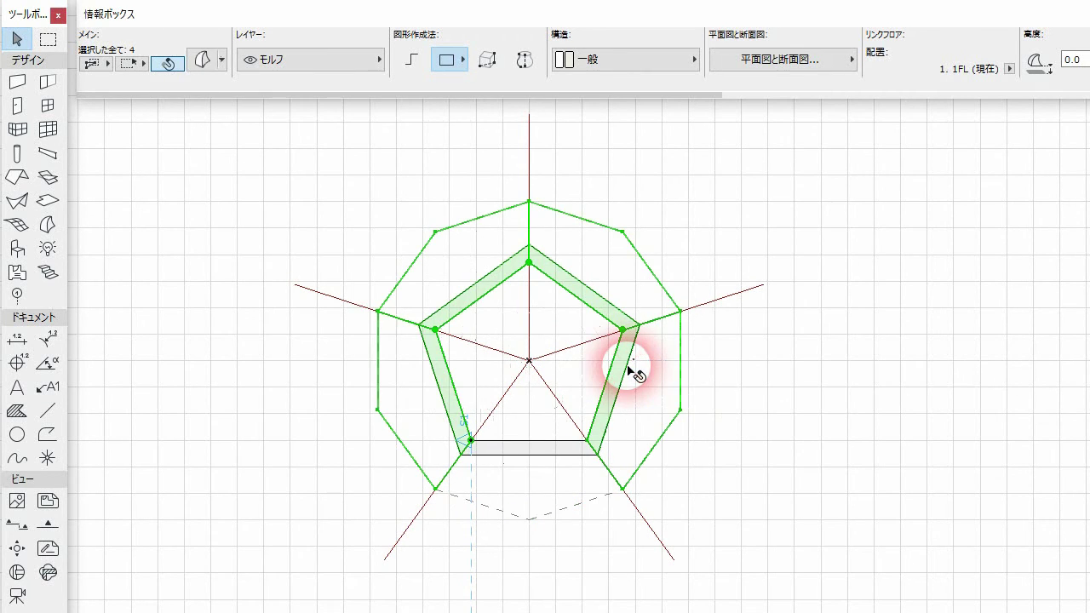
pyautogui.click(777, 443)
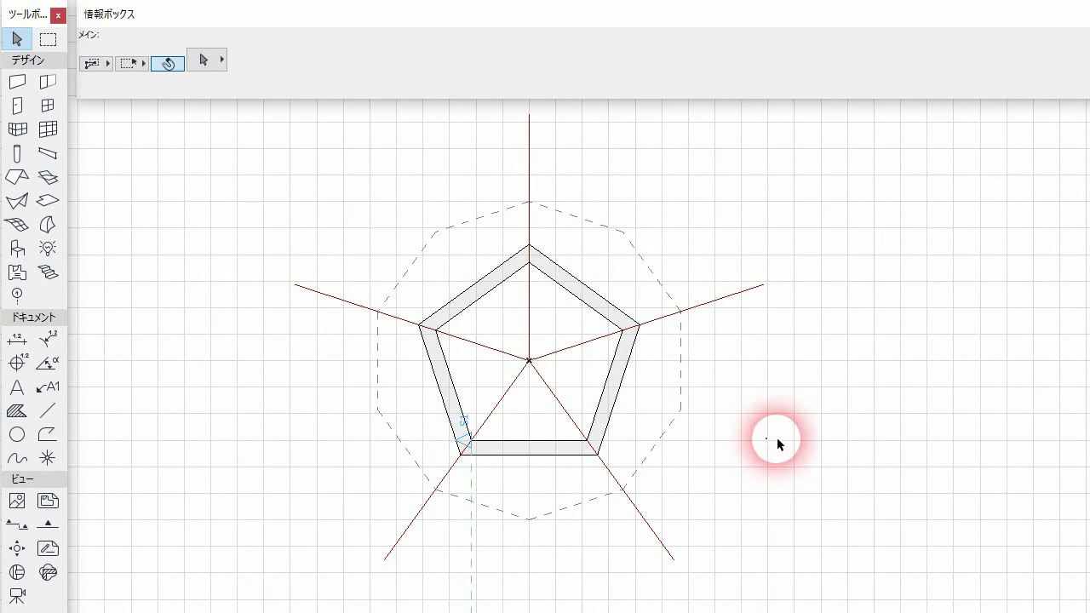
# - Delete the five radiating construction lines at the centre of the plan
pyautogui.press('F3')
pyautogui.moveTo(605, 350); pyautogui.dragTo(615, 440)
pyautogui.moveTo(615, 440); pyautogui.dragTo(640, 329)
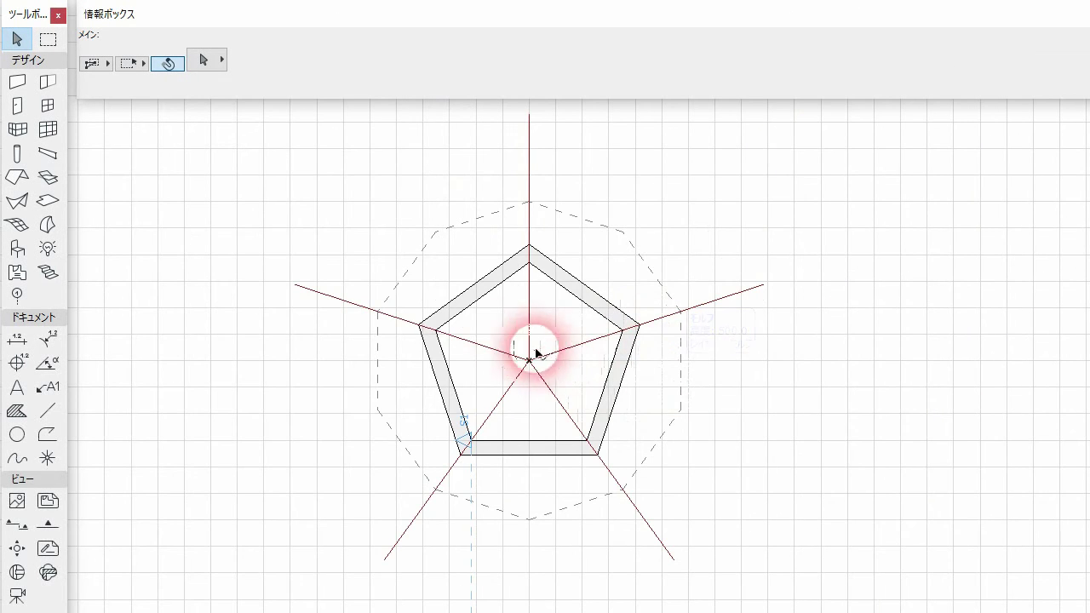
pyautogui.click(502, 334)
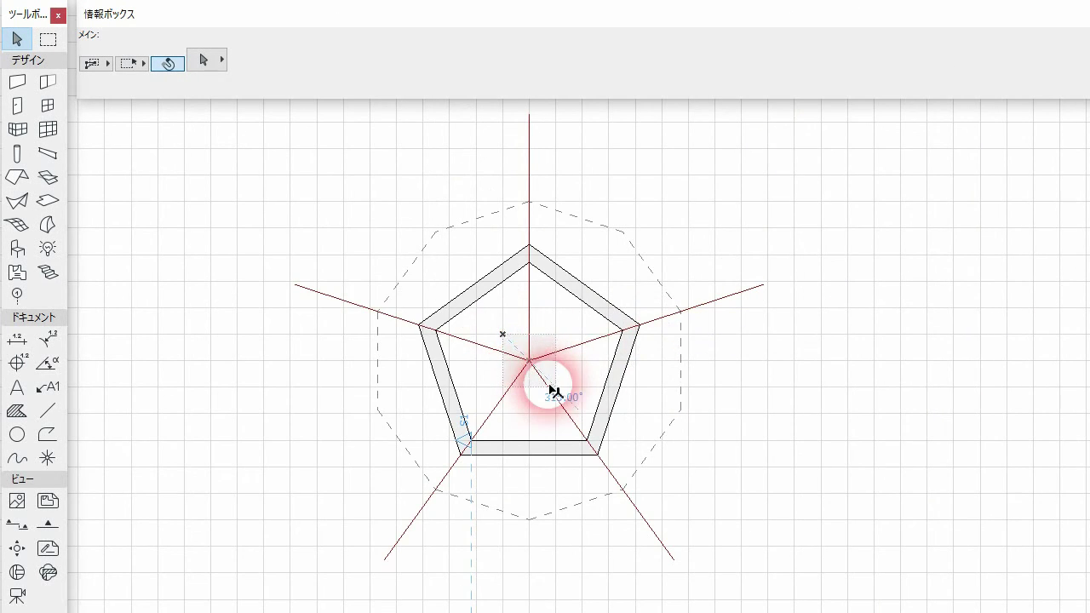
pyautogui.moveTo(552, 391); pyautogui.dragTo(552, 390)
pyautogui.press('Delete')
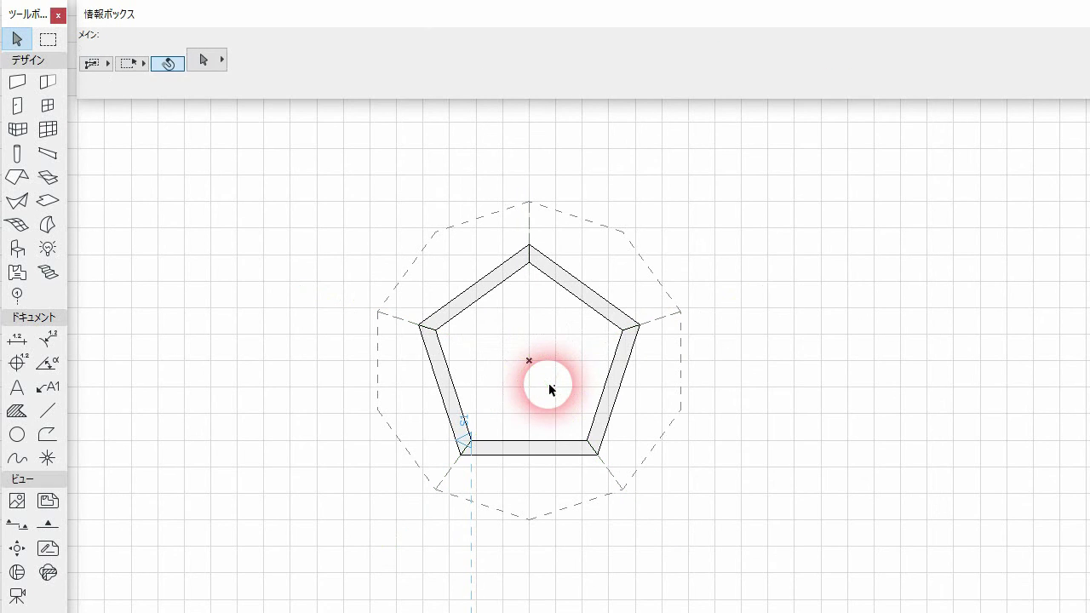
# - Delete section line S1 together with its viewpoint
pyautogui.click(468, 568)
pyautogui.press('Delete')
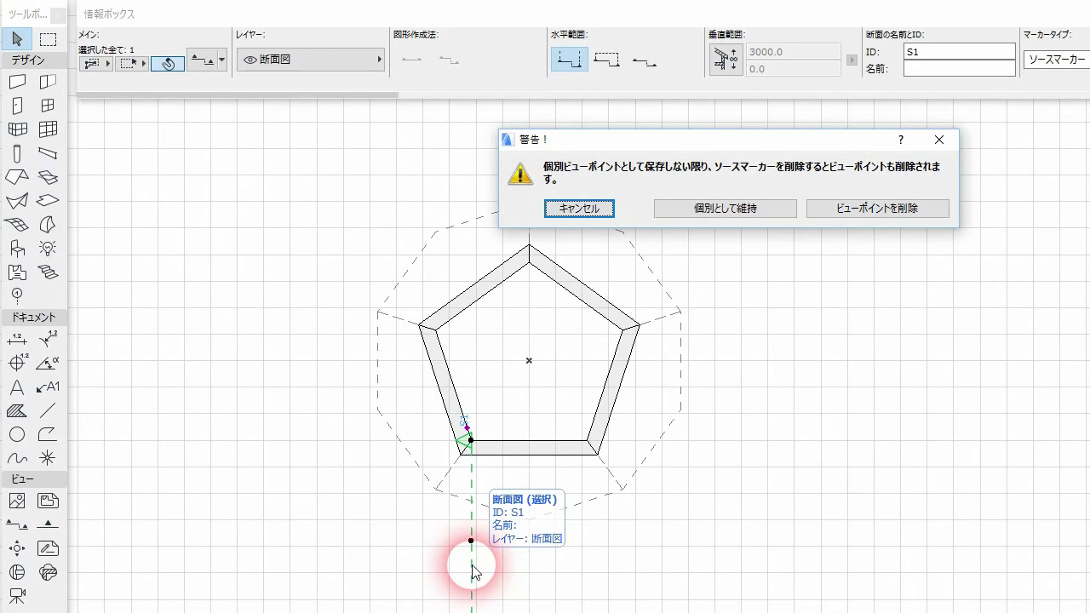
pyautogui.click(877, 208)
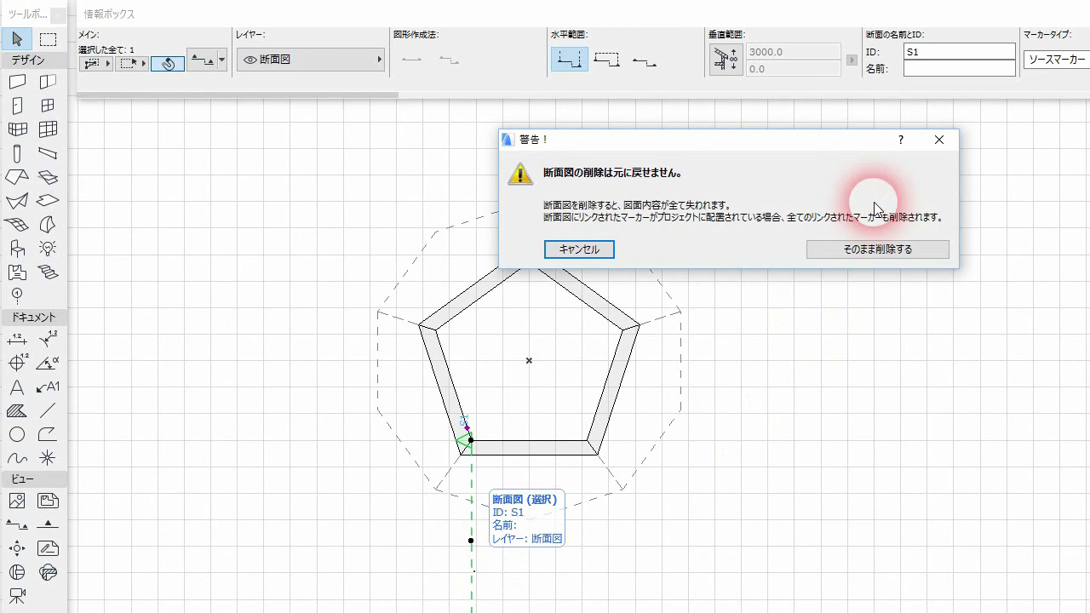
pyautogui.click(872, 246)
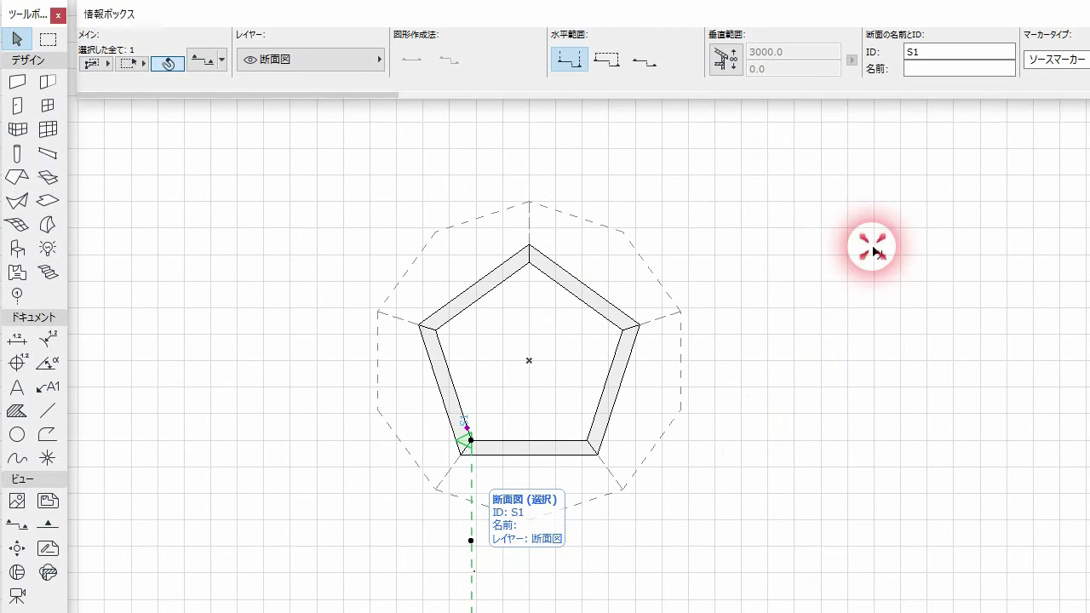
# - Fill the central pentagonal opening with a flat morph face traced from the surrounding edges
pyautogui.click(47, 224)
pyautogui.click(477, 339)
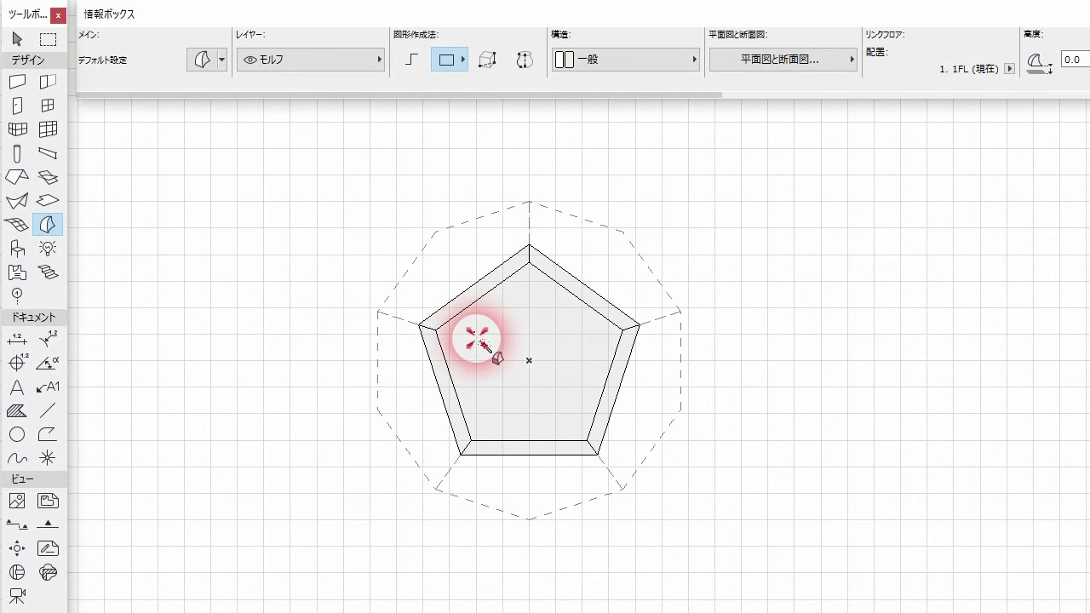
pyautogui.click(17, 39)
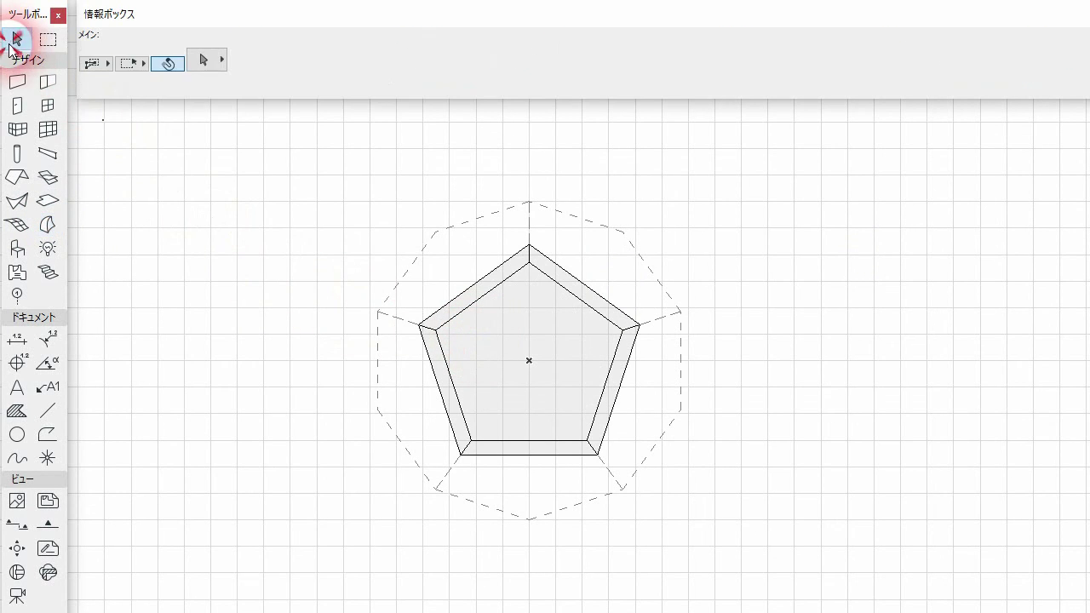
# - Rotate a copy of all the morph faces by half a turn about the centre of the pentagon in plan
pyautogui.hotkey('ctrl', 'a')
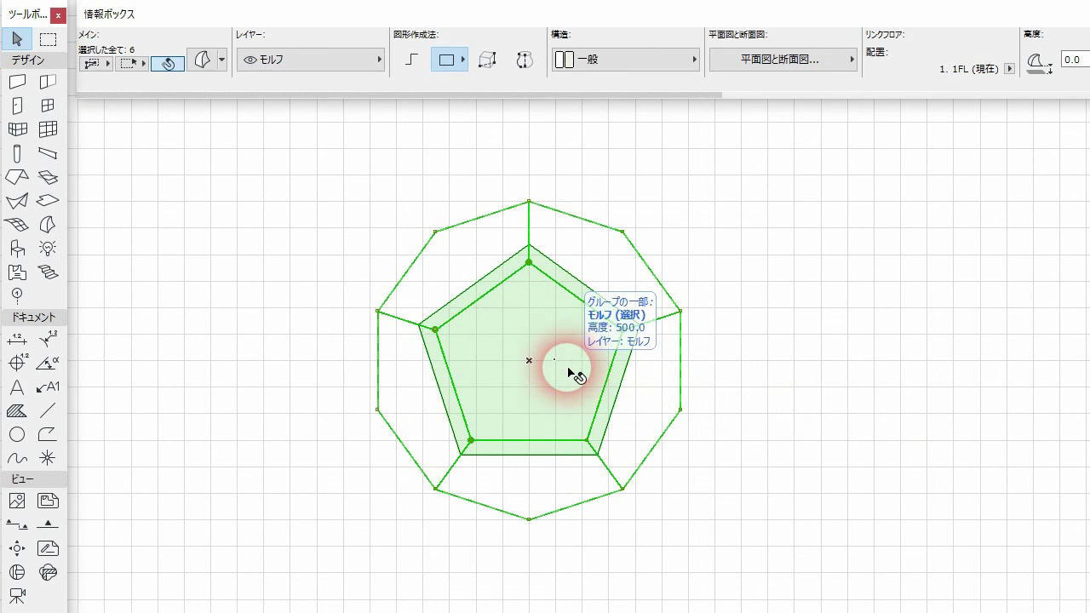
pyautogui.click(528, 360)
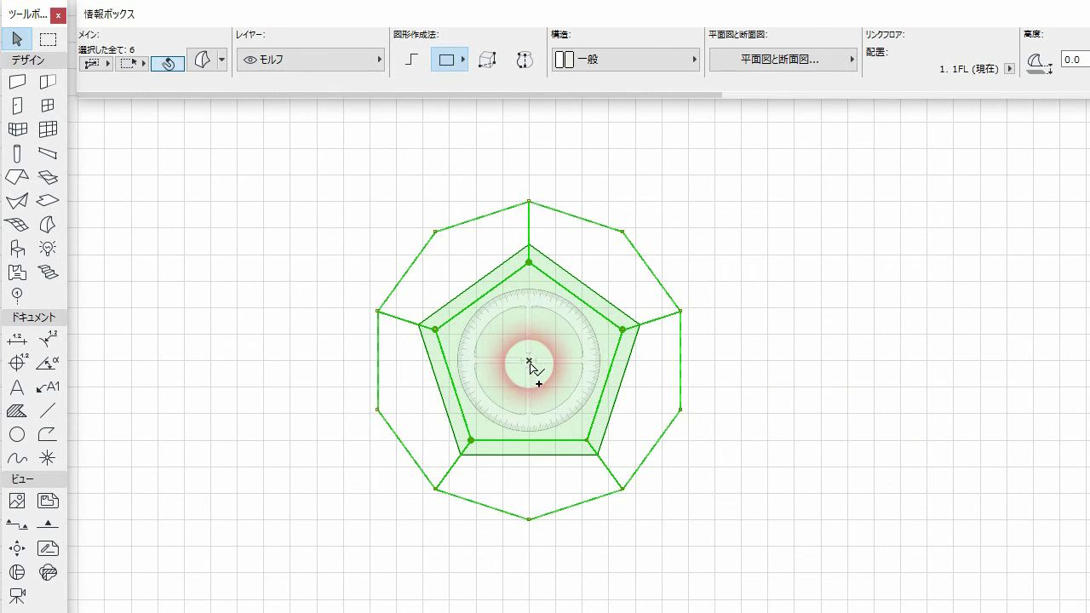
pyautogui.click(784, 362)
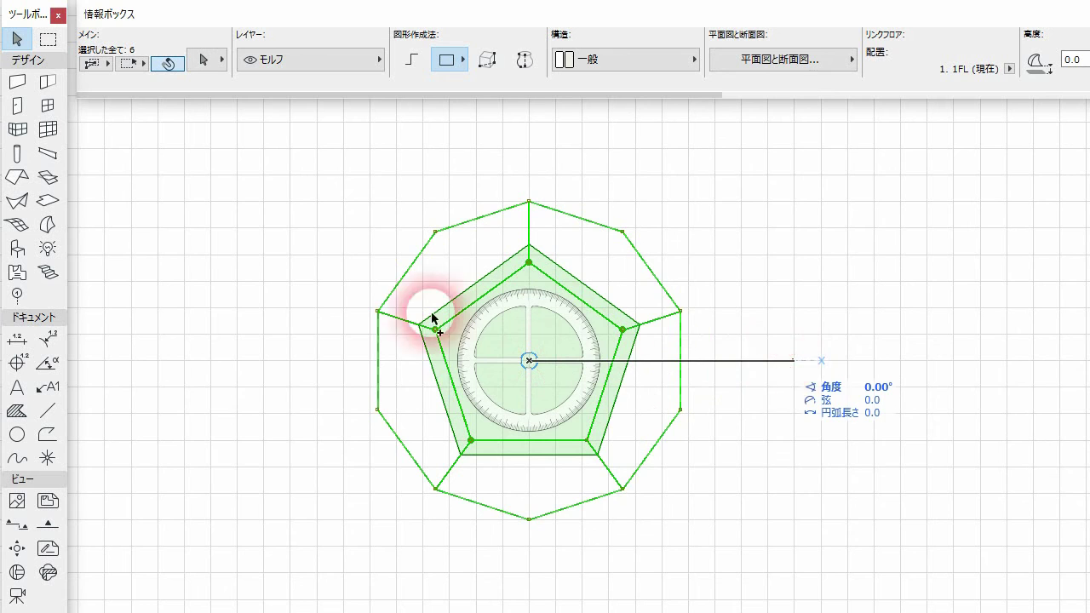
pyautogui.click(360, 366)
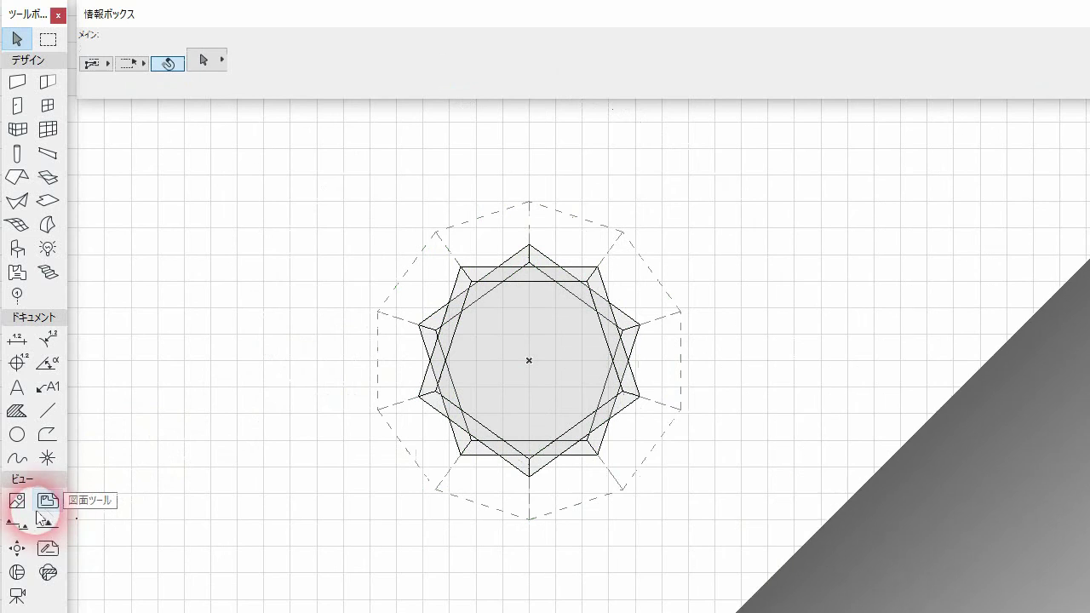
# - Place elevation E5 along a horizontal line below the plan, looking towards the morphs, and open its view
pyautogui.click(47, 521)
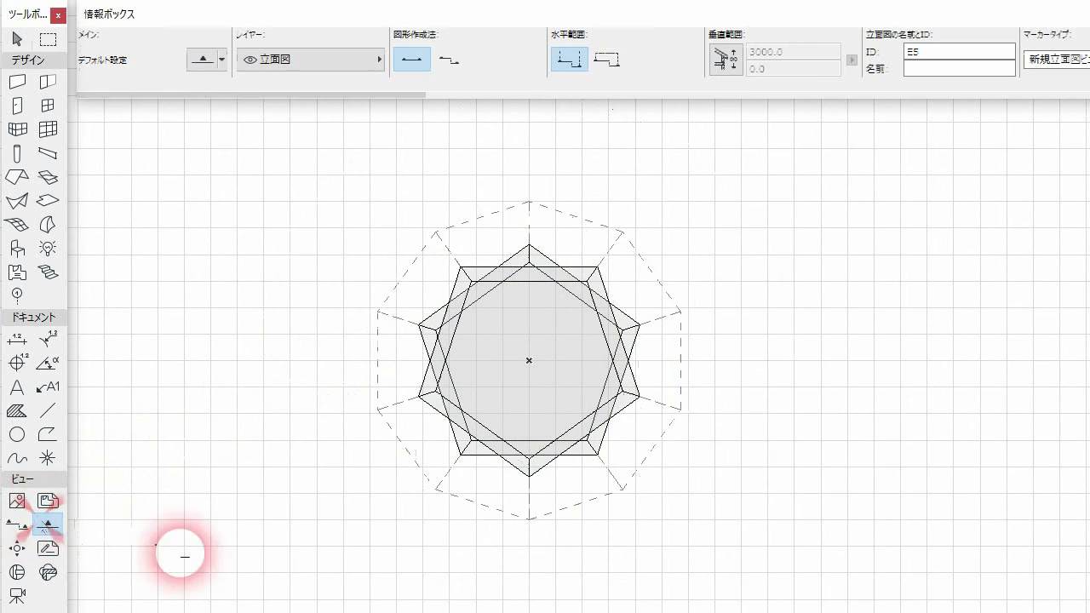
pyautogui.click(263, 572)
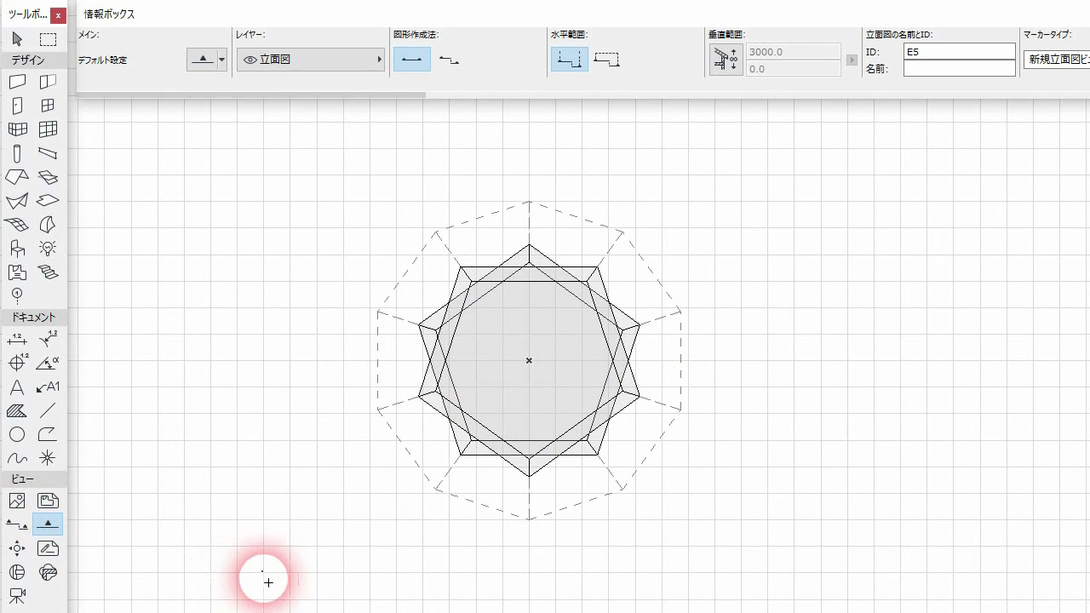
pyautogui.click(769, 572)
pyautogui.click(618, 536)
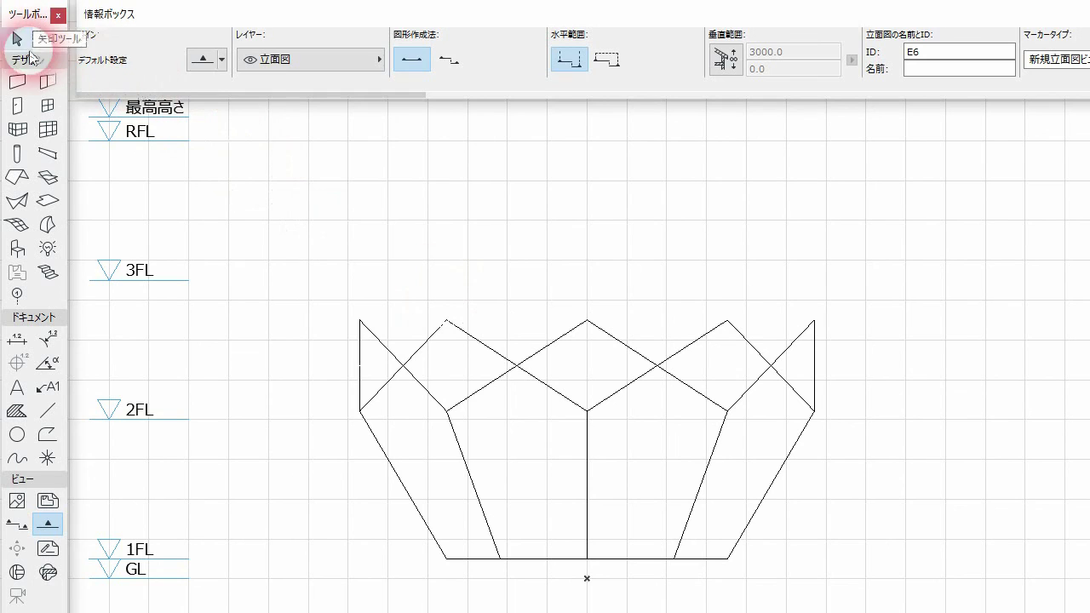
# - Flip the morph half with the central front peak upside down by rotating it half a turn about that peak
pyautogui.click(19, 41)
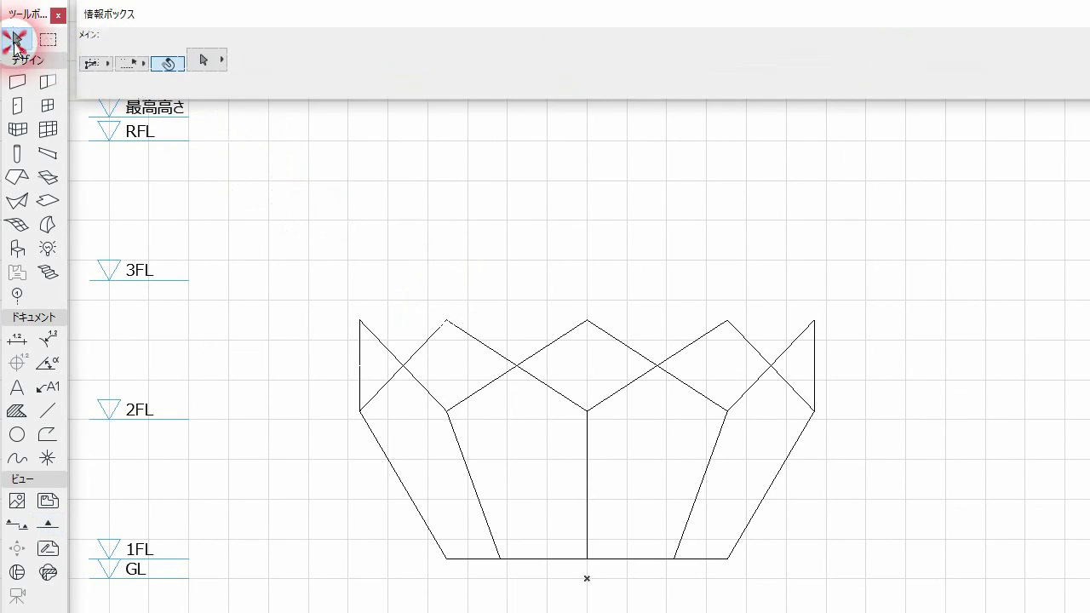
pyautogui.click(596, 333)
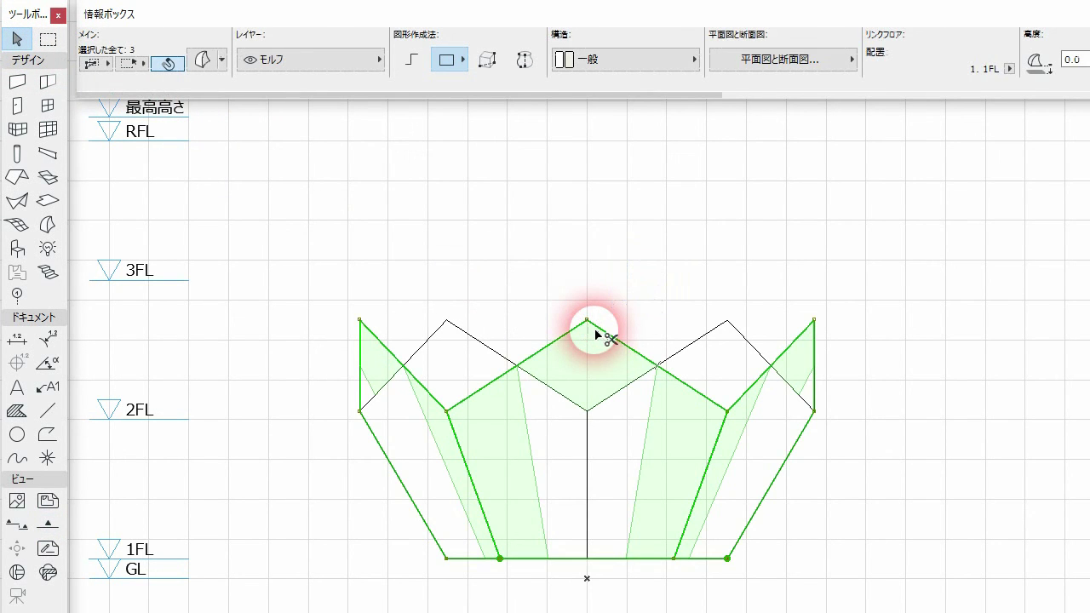
pyautogui.hotkey('ctrl', 'e')
pyautogui.click(587, 320)
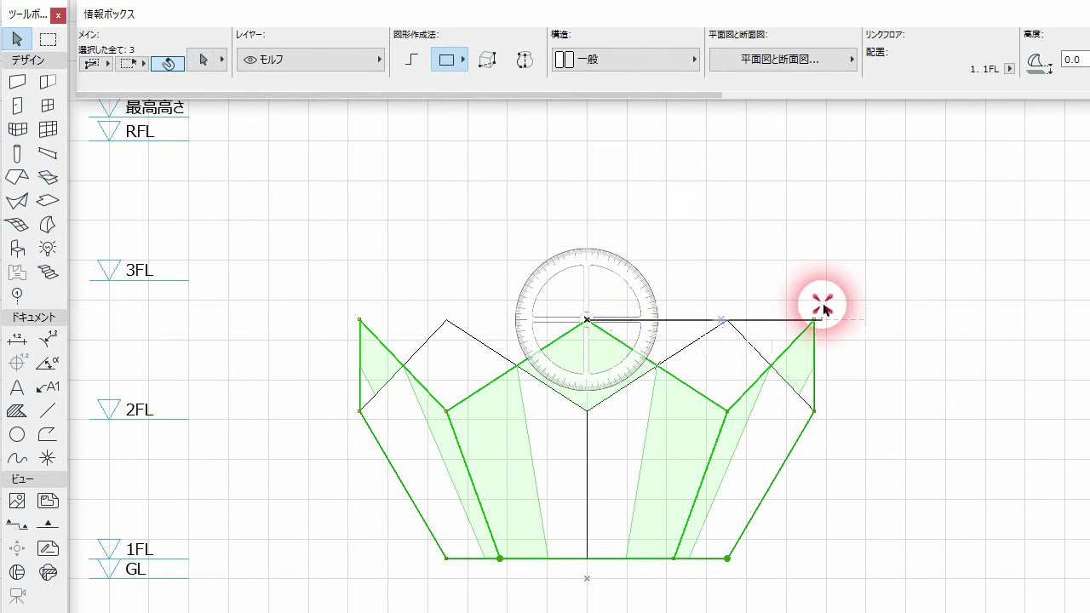
pyautogui.click(823, 308)
pyautogui.click(426, 309)
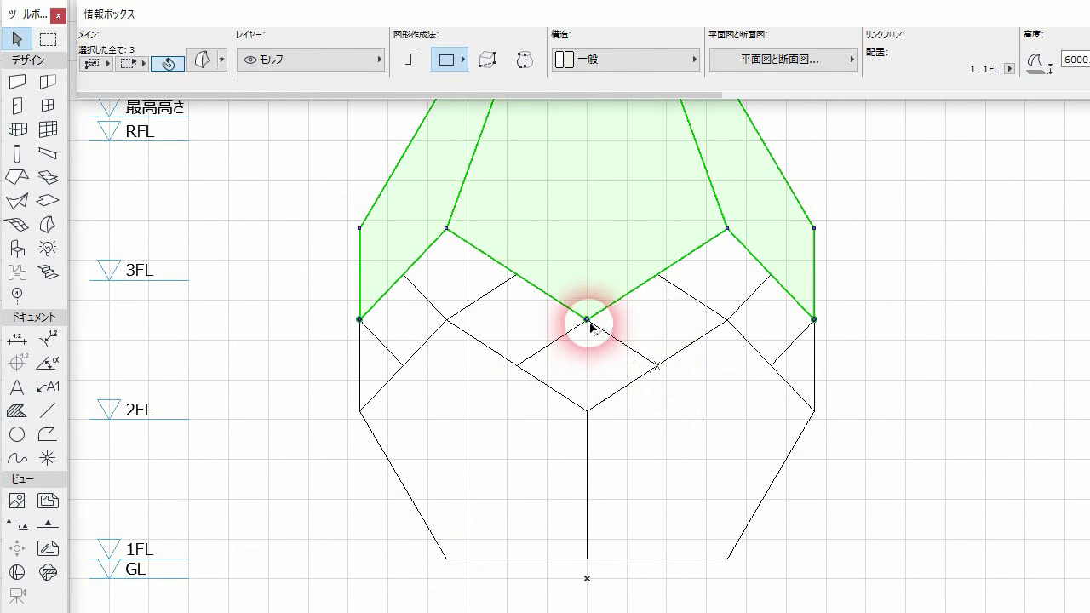
# - Move the flipped half straight down 2291.8 so its lowest central vertex meets the lower half's central vertex
pyautogui.moveTo(586, 319); pyautogui.dragTo(587, 411)
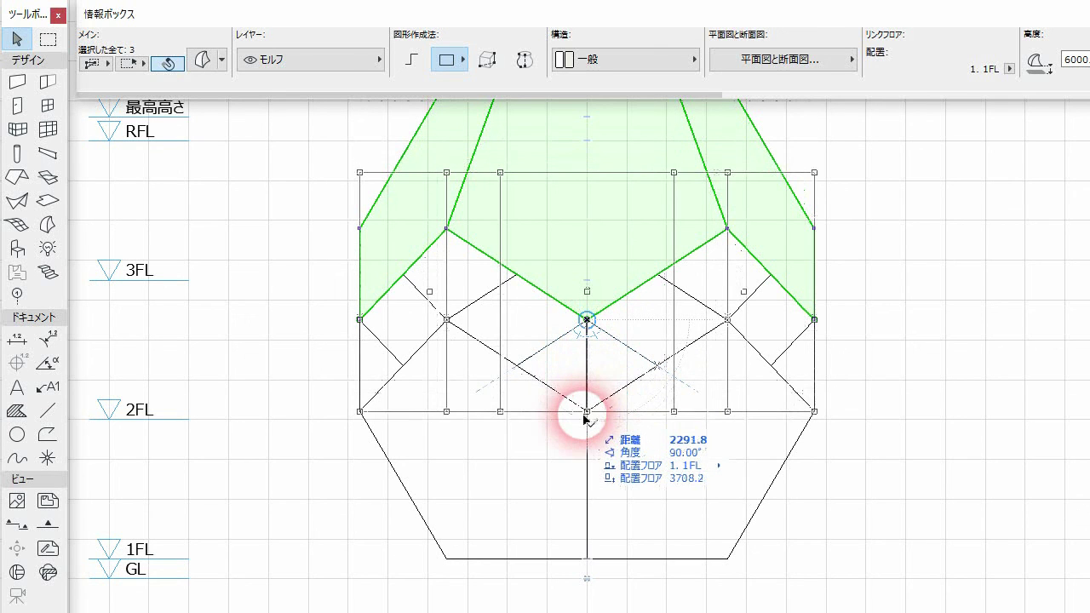
pyautogui.click(587, 411)
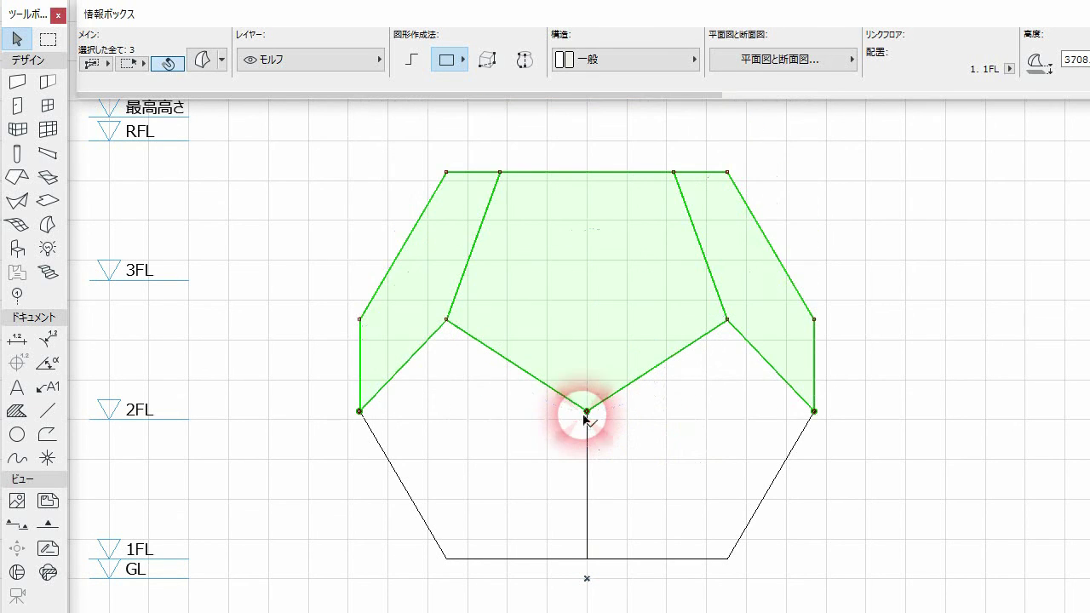
pyautogui.click(892, 414)
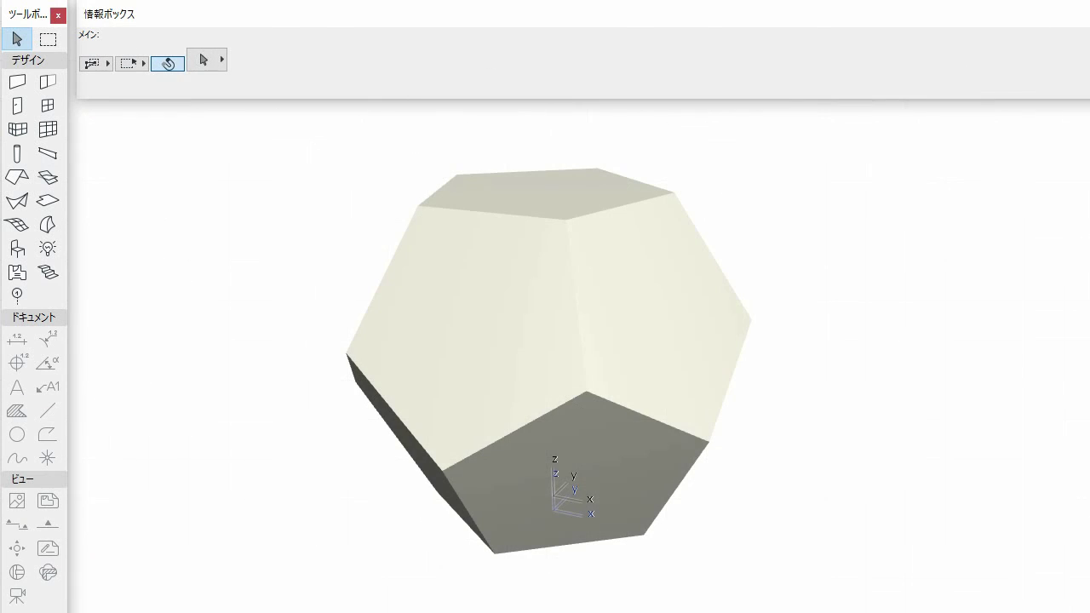
pyautogui.moveTo(589, 396)
pyautogui.keyDown('shift'); pyautogui.mouseDown(button='middle')
pyautogui.moveTo(838, 374)
pyautogui.moveTo(589, 369)
pyautogui.mouseUp(button='middle'); pyautogui.keyUp('shift')
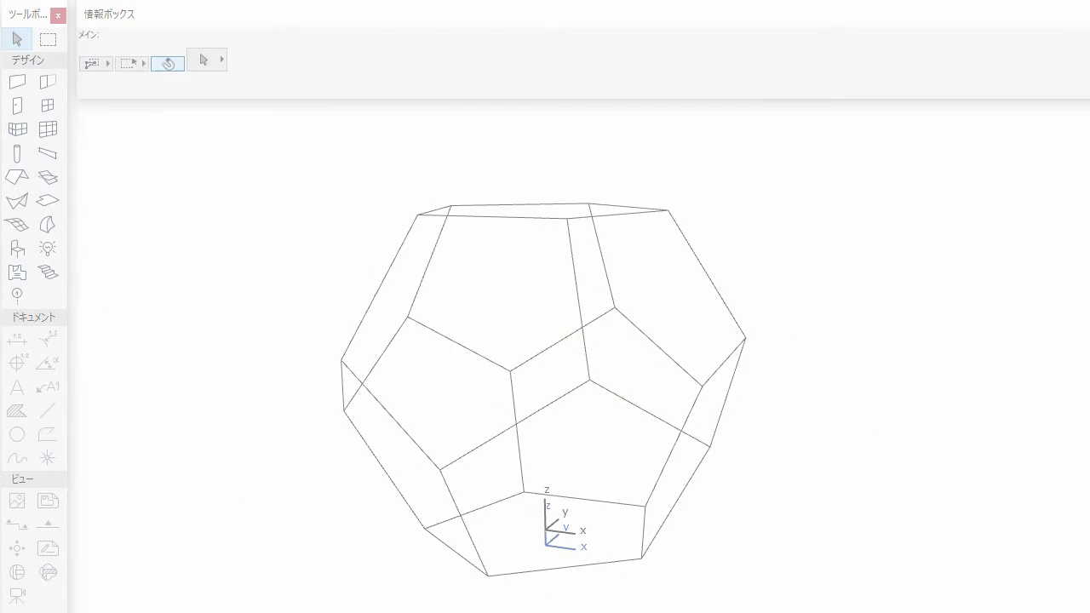
pyautogui.click(891, 445)
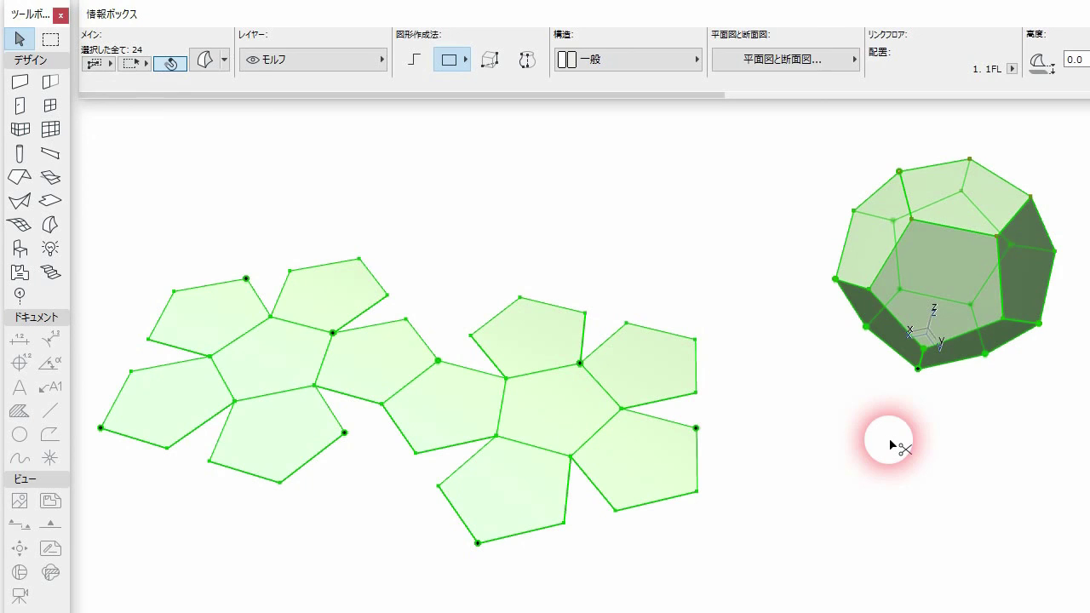